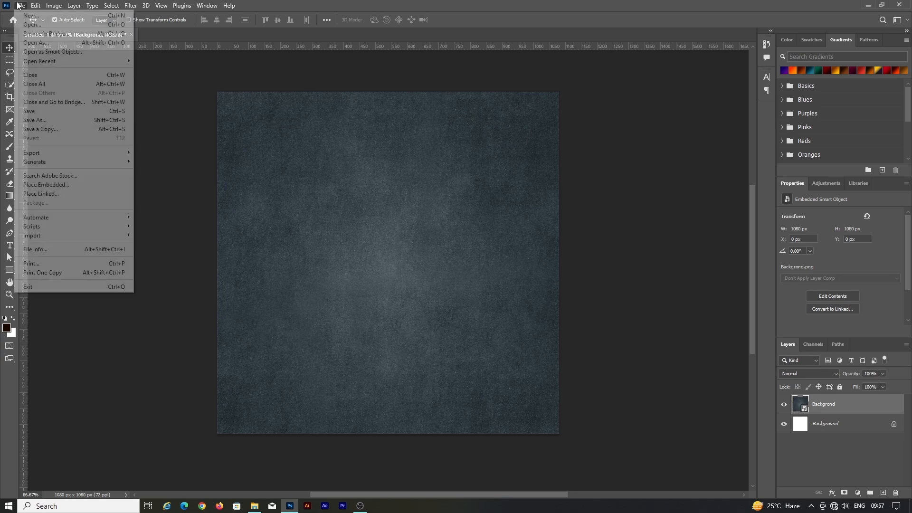
Step: Place the road image as an embedded layer, aligned with the canvas's bottom edge
click(76, 186)
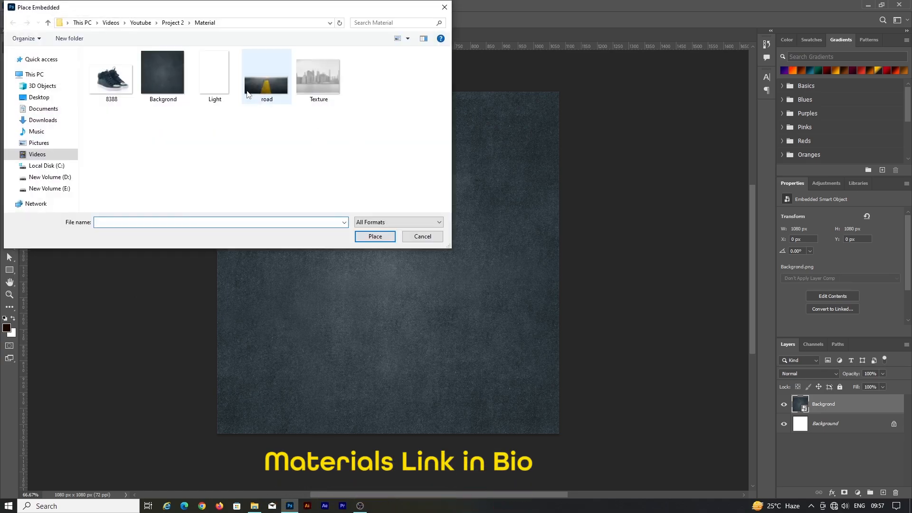
double_click(247, 87)
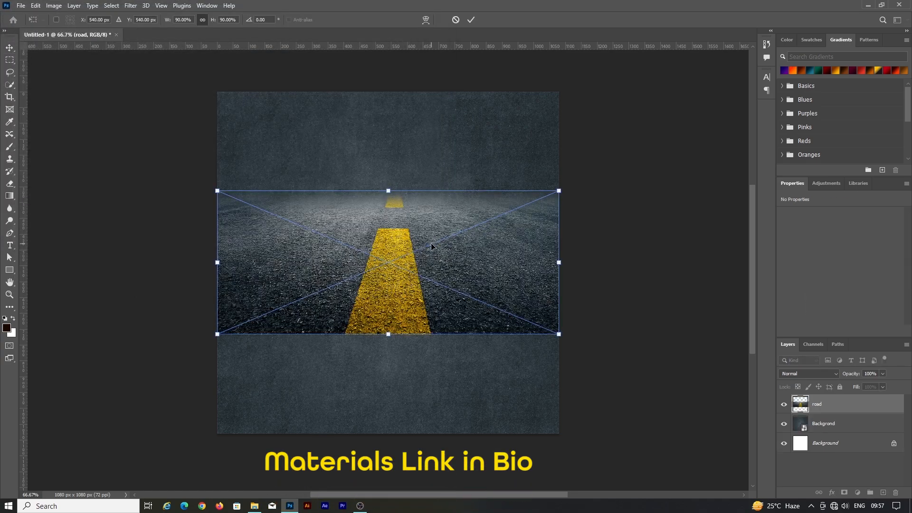
drag(432, 246, 440, 343)
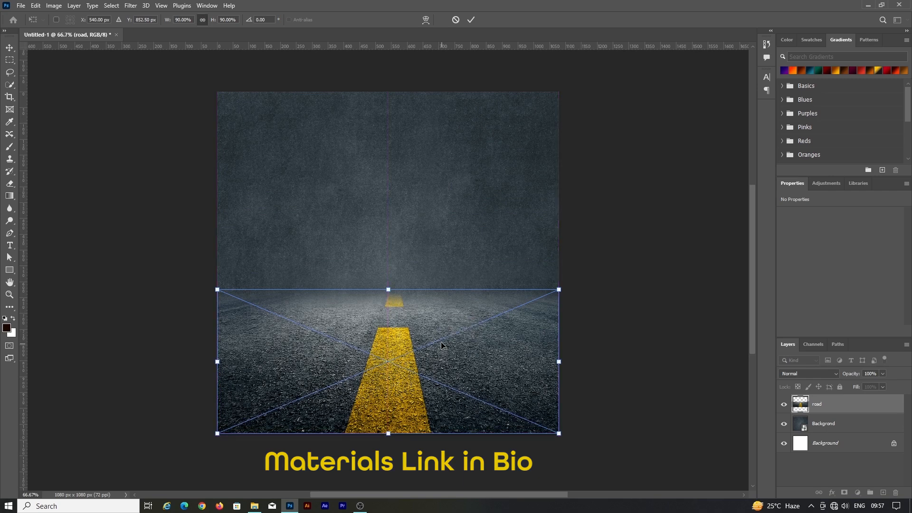
click(470, 19)
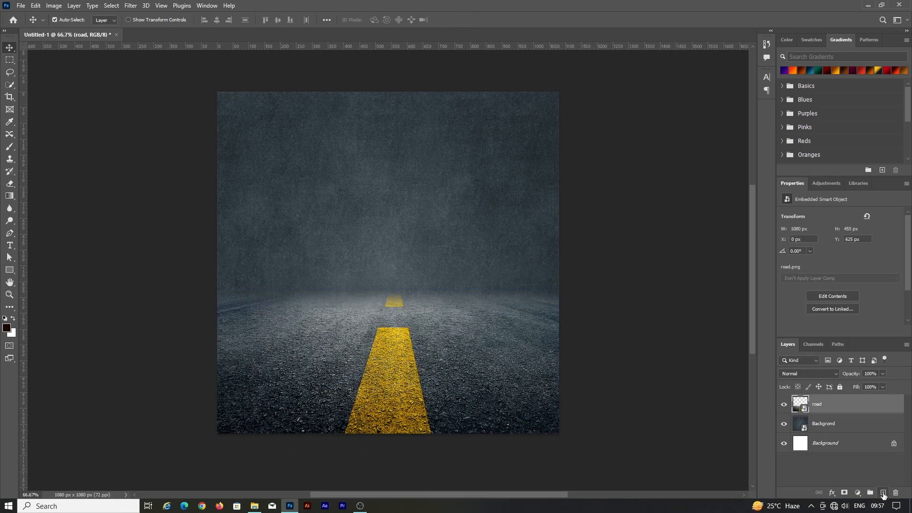
Step: Add a new layer above the road and paint soft near-black shading over the road's lower edge and corners
click(883, 492)
click(9, 330)
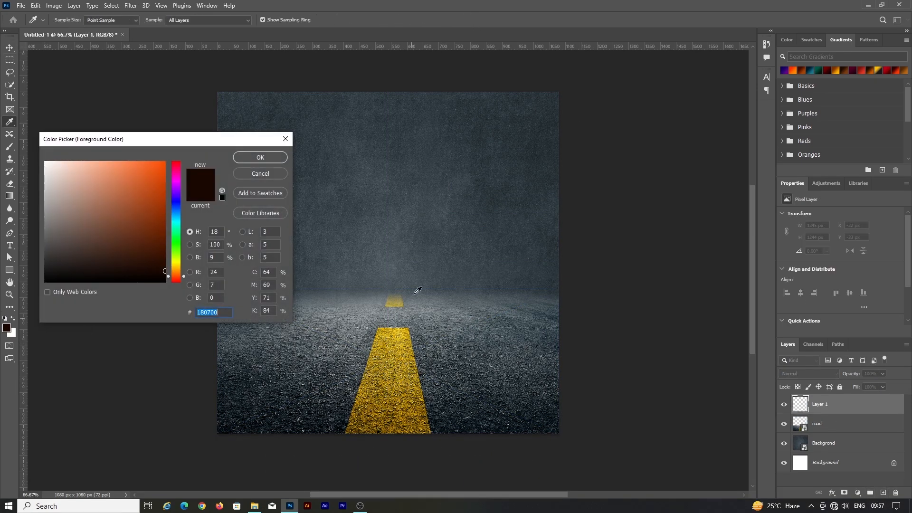
click(490, 172)
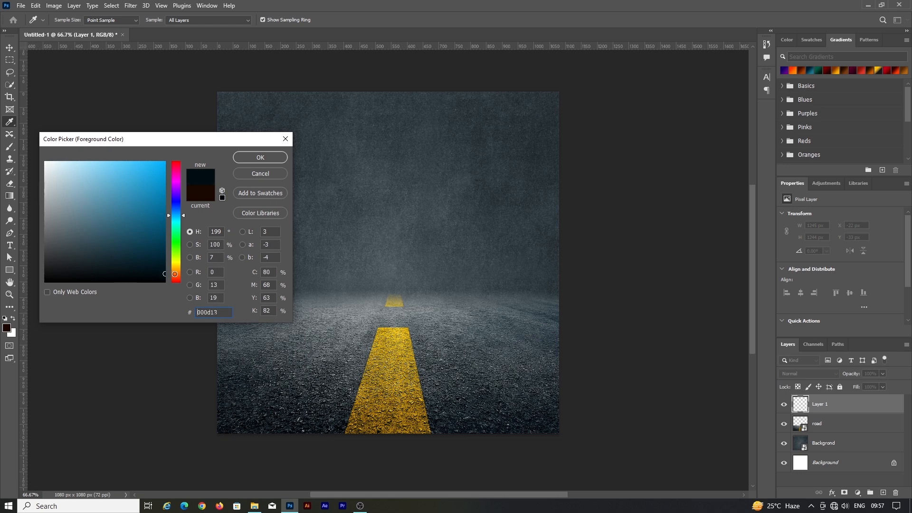
click(247, 174)
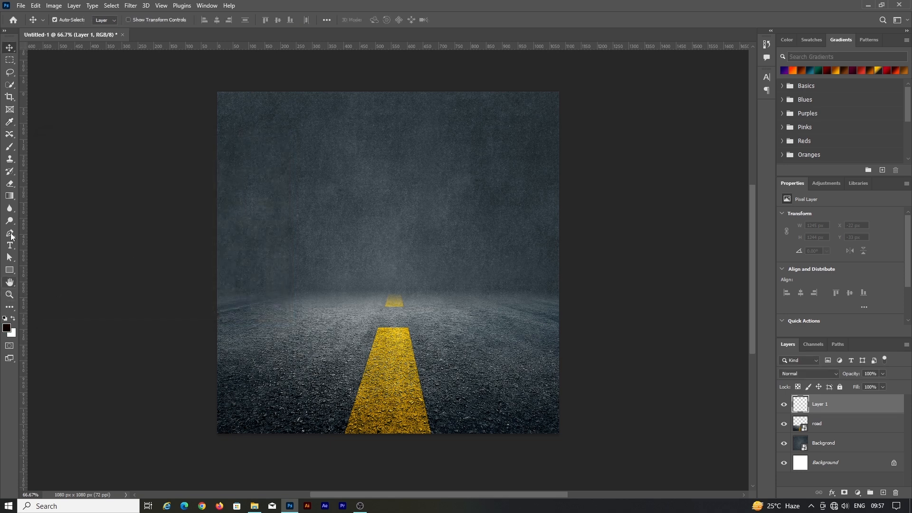
click(9, 147)
mouse_move(118, 413)
mouse_down()
mouse_move(245, 467)
mouse_move(433, 484)
mouse_move(642, 439)
mouse_move(681, 356)
mouse_move(661, 381)
mouse_move(534, 475)
mouse_move(426, 506)
mouse_move(282, 506)
mouse_move(460, 507)
mouse_move(594, 410)
mouse_move(126, 397)
mouse_up()
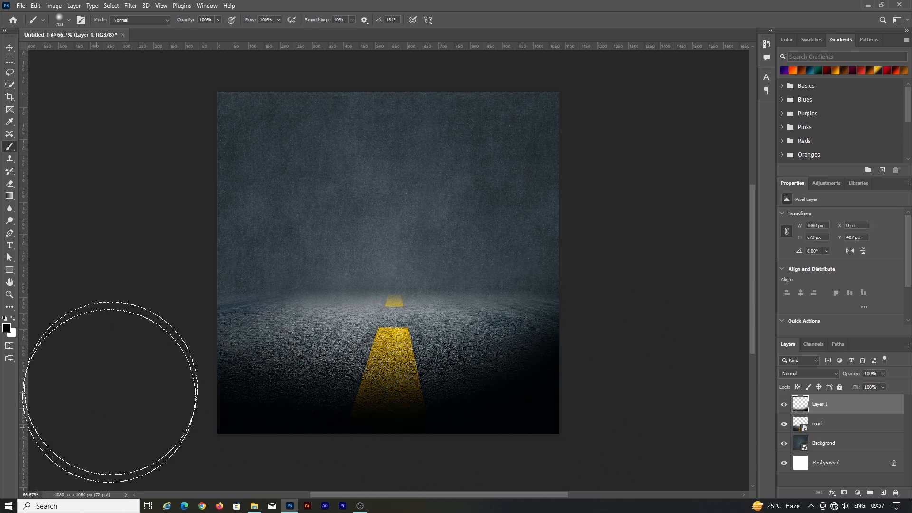
Step: Reduce the opacity of the road shading layer to 73%
click(10, 48)
drag(873, 383, 873, 383)
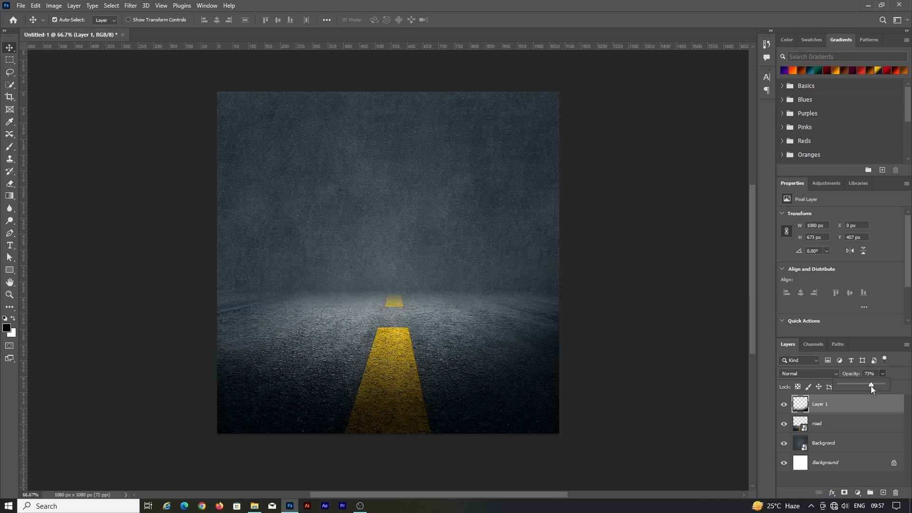
click(610, 287)
Step: Place the Texture skyline image as an embedded layer at the canvas's top edge and move it beneath the road layer
click(21, 5)
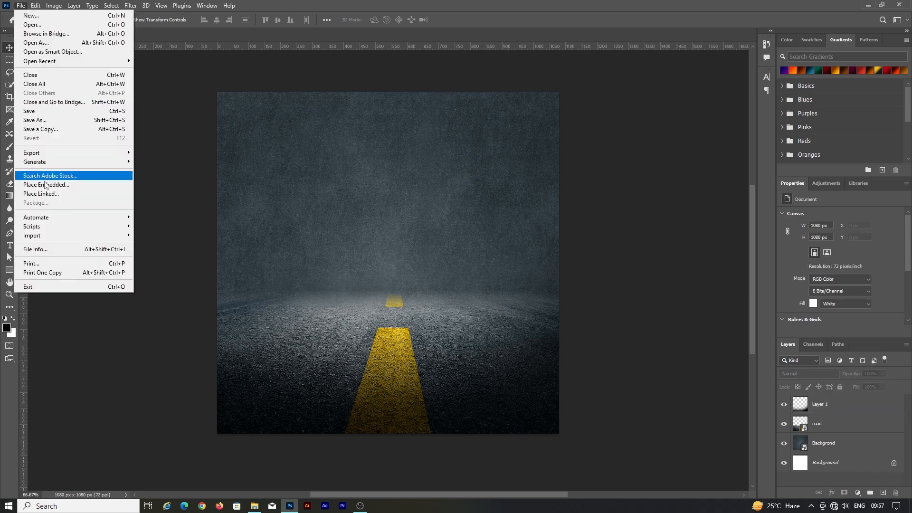
click(47, 173)
double_click(319, 87)
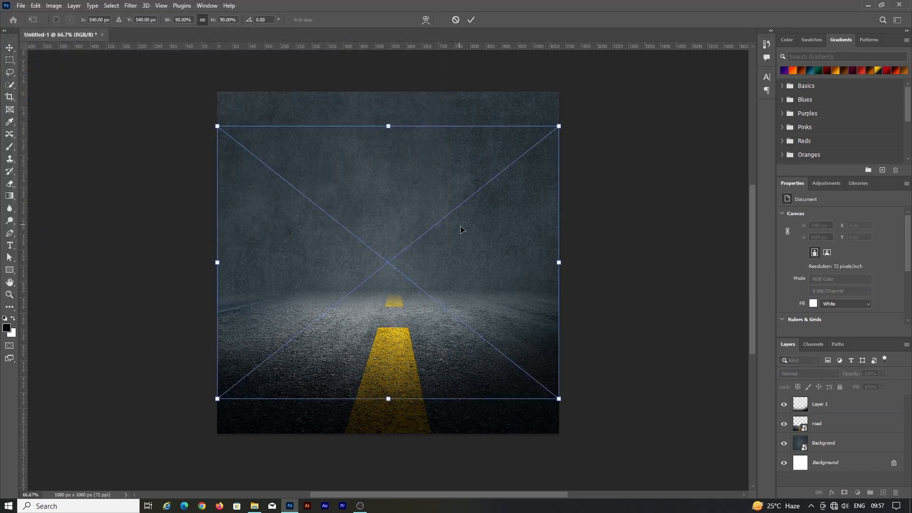
drag(452, 231, 454, 207)
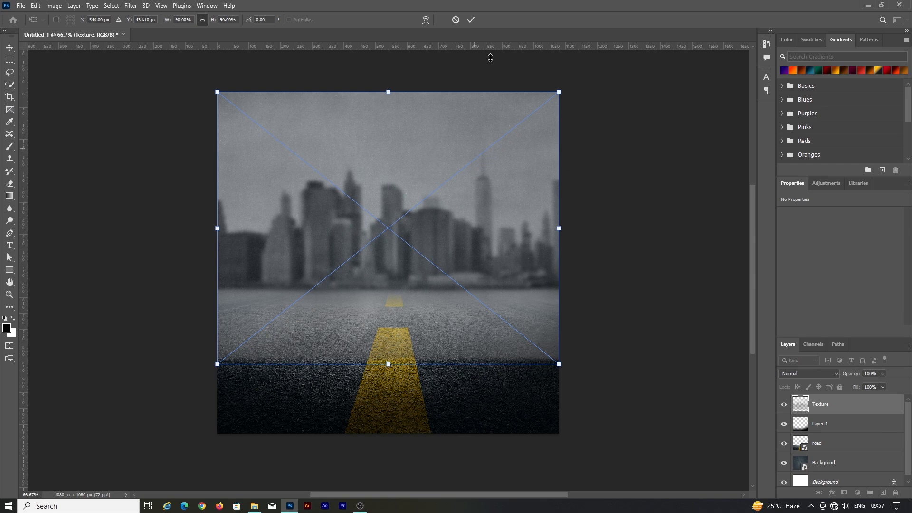
click(472, 19)
key(ctrl+bracketleft)
key(ctrl+bracketleft)
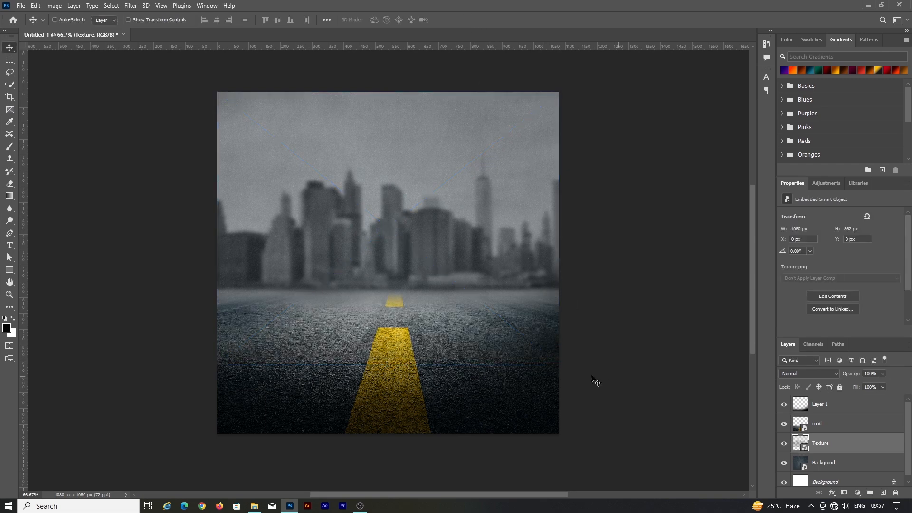
Step: Set the Texture layer's blend mode to Luminosity and its opacity to 43%
click(809, 373)
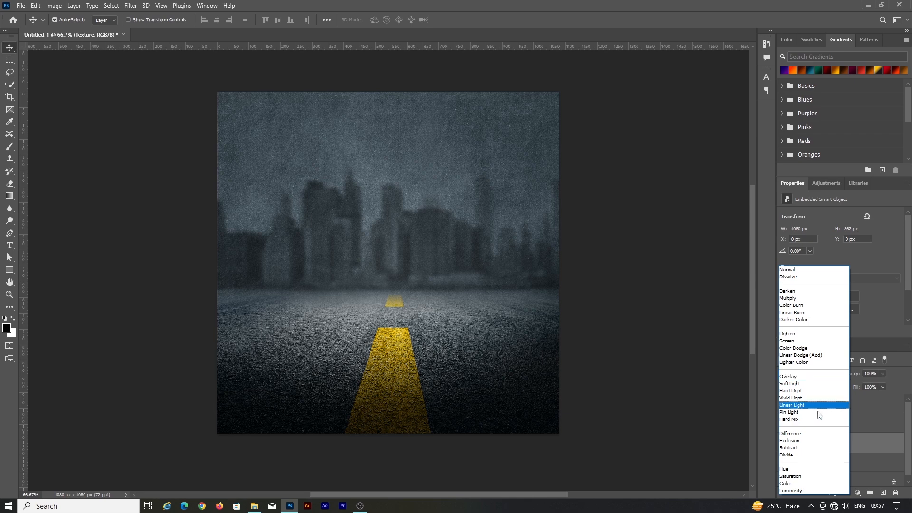
click(797, 489)
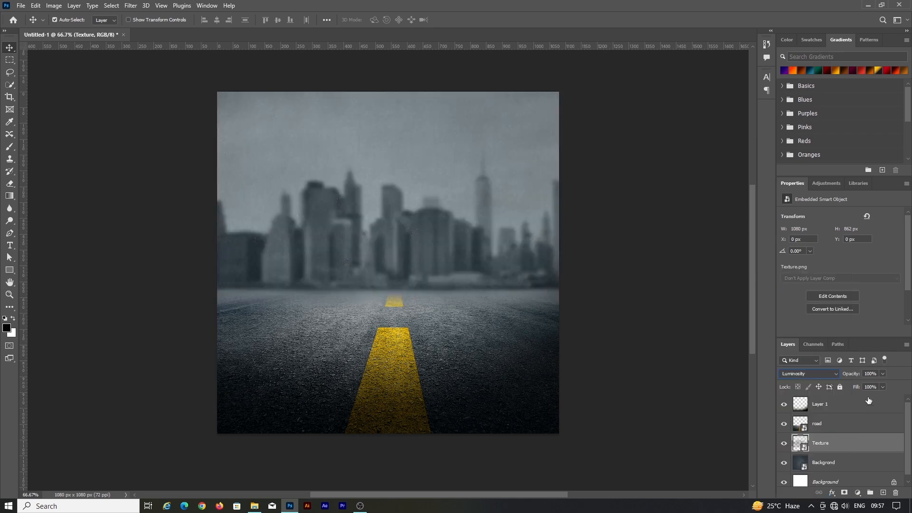
drag(863, 386, 859, 386)
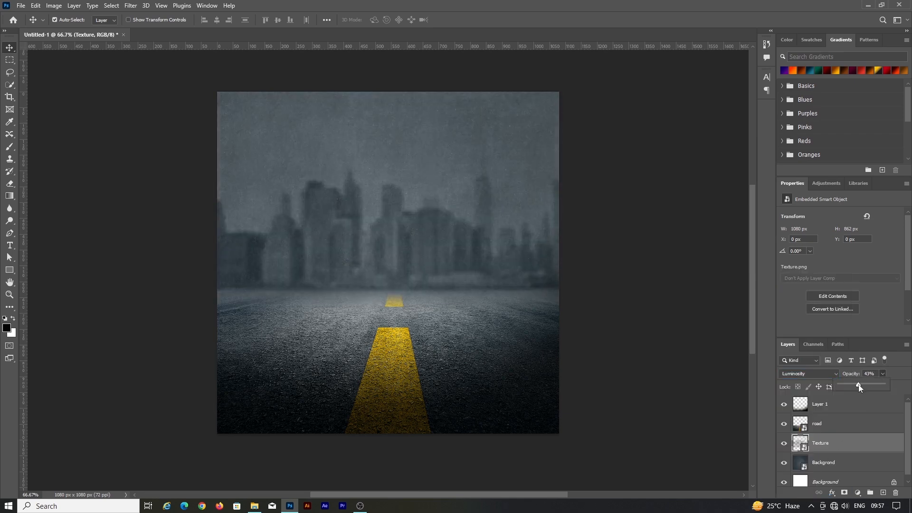
click(715, 341)
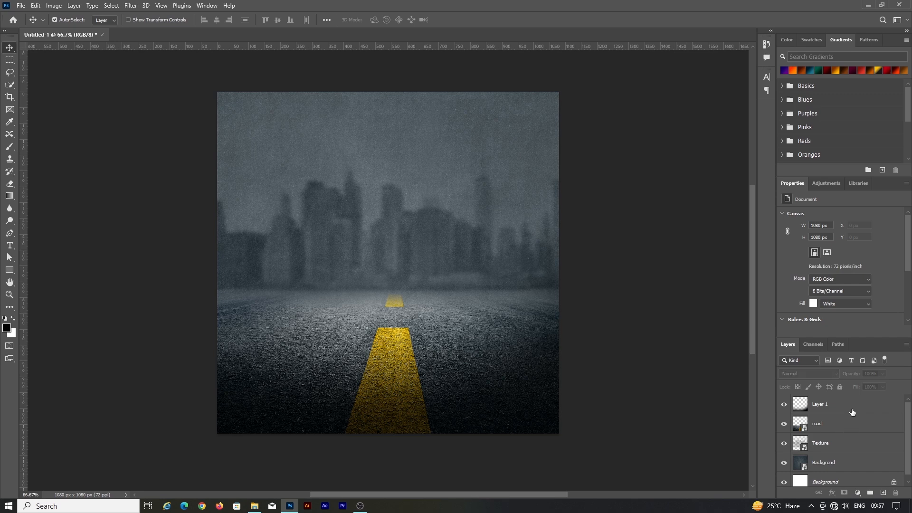
Step: Add a new top layer and brush soft dark shading across the canvas's upper edge and corners
click(883, 493)
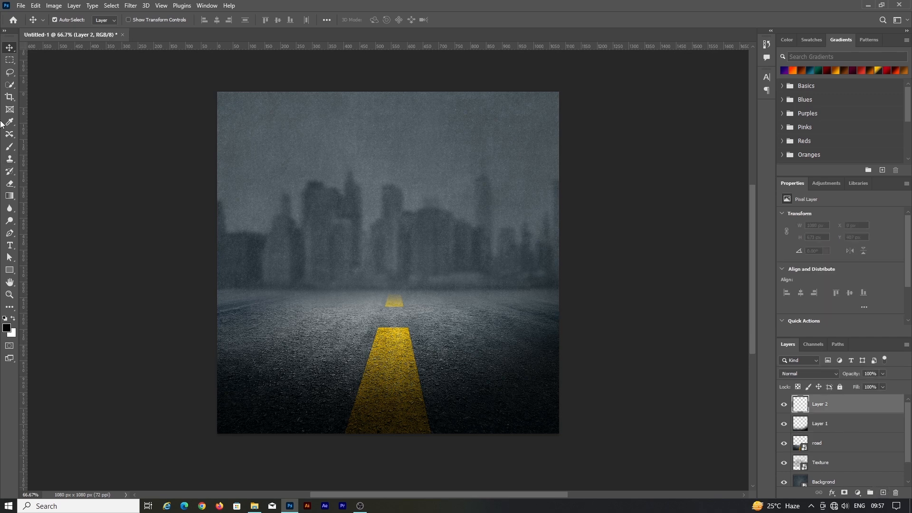
click(9, 147)
mouse_move(437, 67)
mouse_down()
mouse_move(619, 90)
mouse_move(440, 33)
mouse_move(311, 29)
mouse_move(215, 49)
mouse_move(158, 79)
mouse_move(112, 140)
mouse_up()
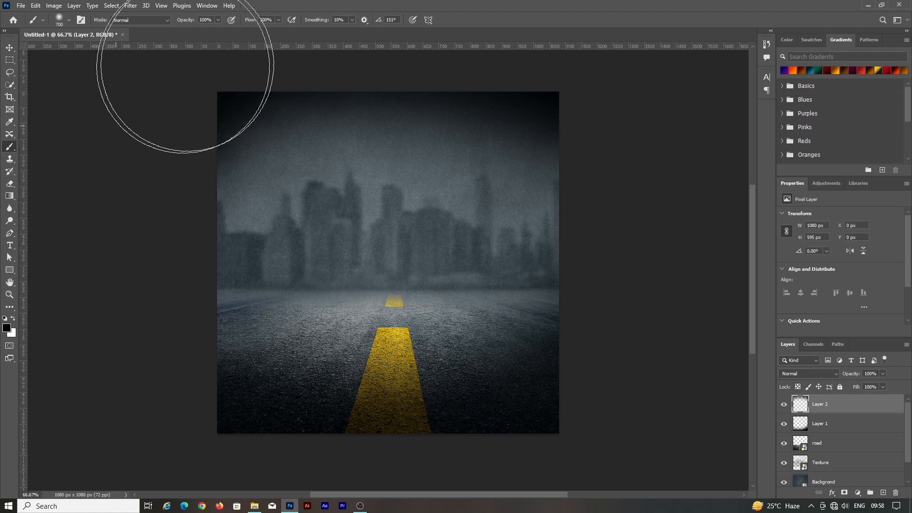
drag(186, 66, 484, 31)
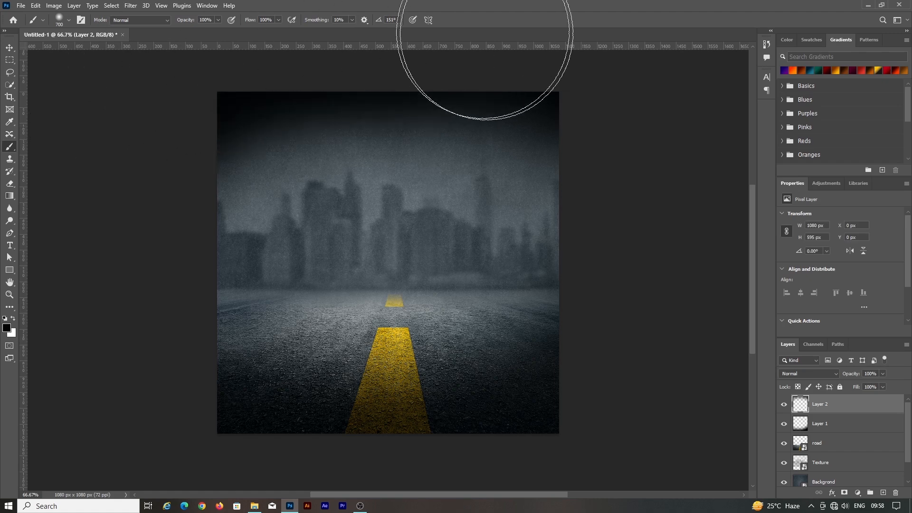
Step: Reduce the opacity of the upper shading layer to 73% and deselect the layer
click(882, 374)
click(871, 386)
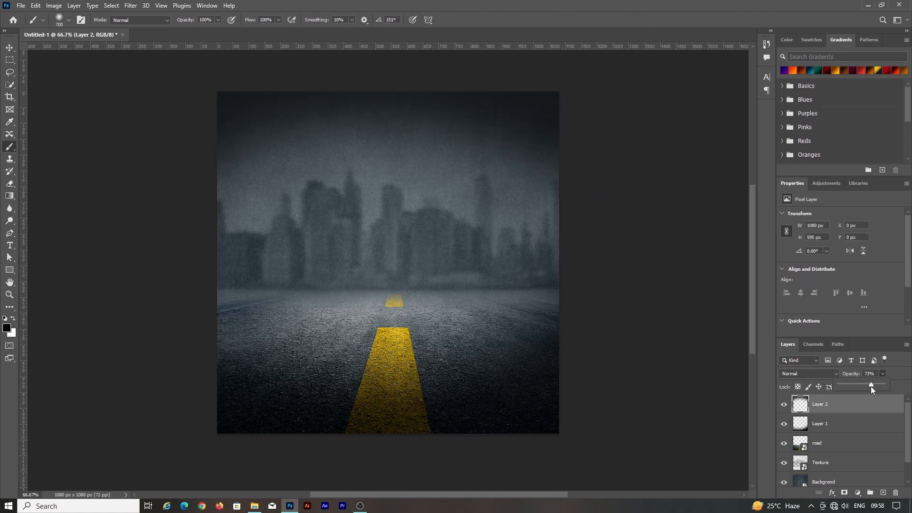
click(9, 47)
click(52, 131)
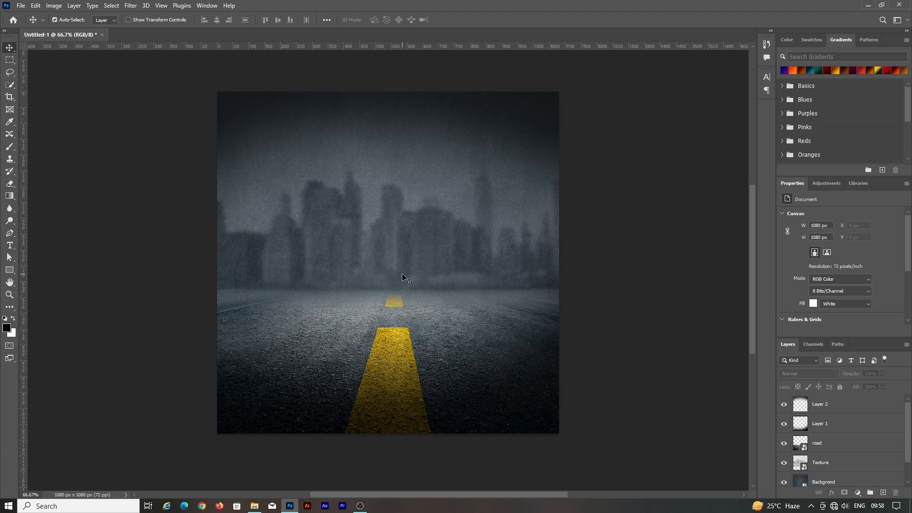
Step: Place the 8388 shoe image as an embedded layer and move it down to Y 281 px
scroll(403, 278, up, 1)
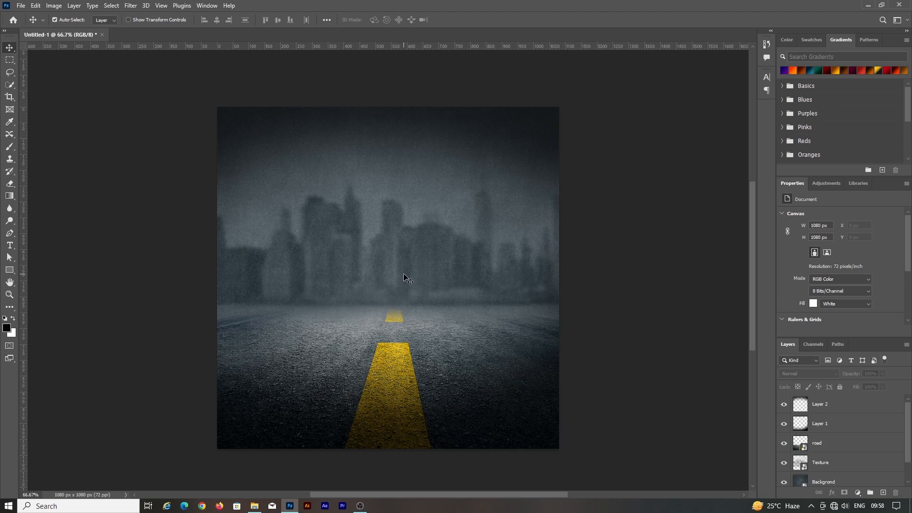
click(21, 5)
click(52, 191)
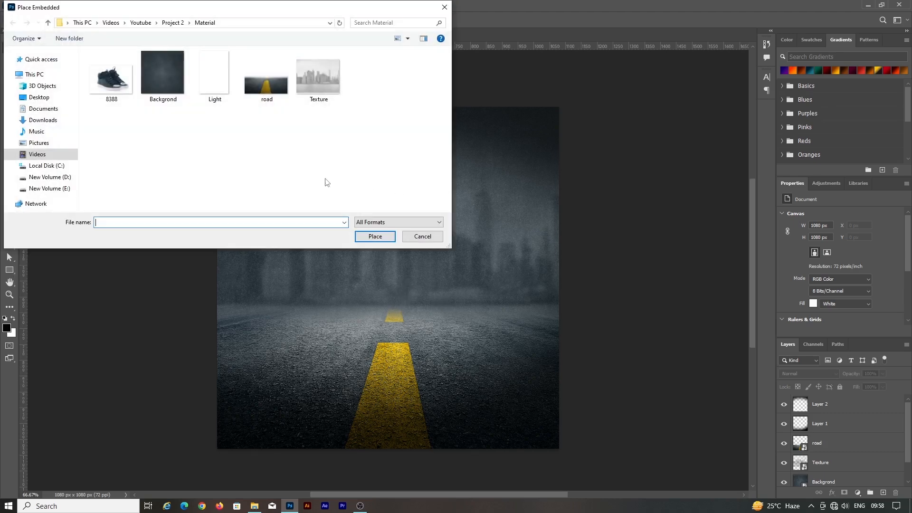
double_click(124, 91)
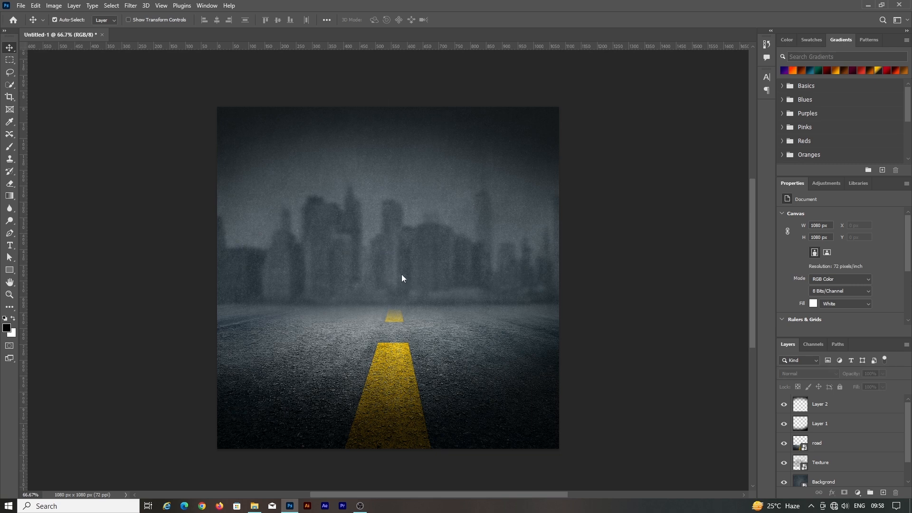
click(474, 17)
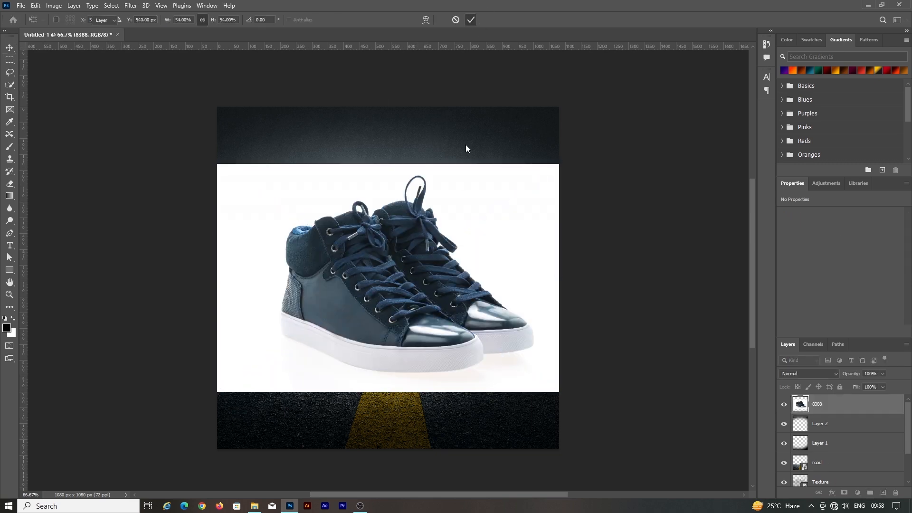
scroll(460, 189, up, 4)
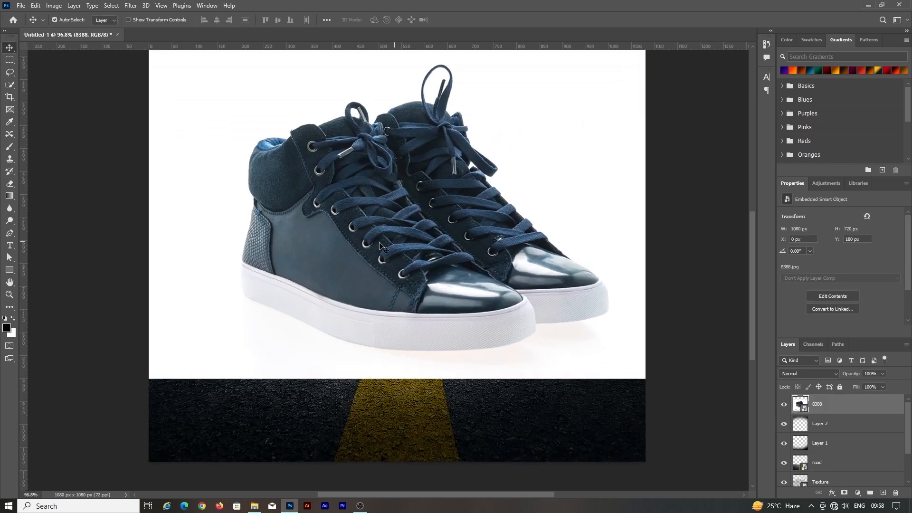
scroll(382, 247, down, 1)
drag(438, 239, 439, 282)
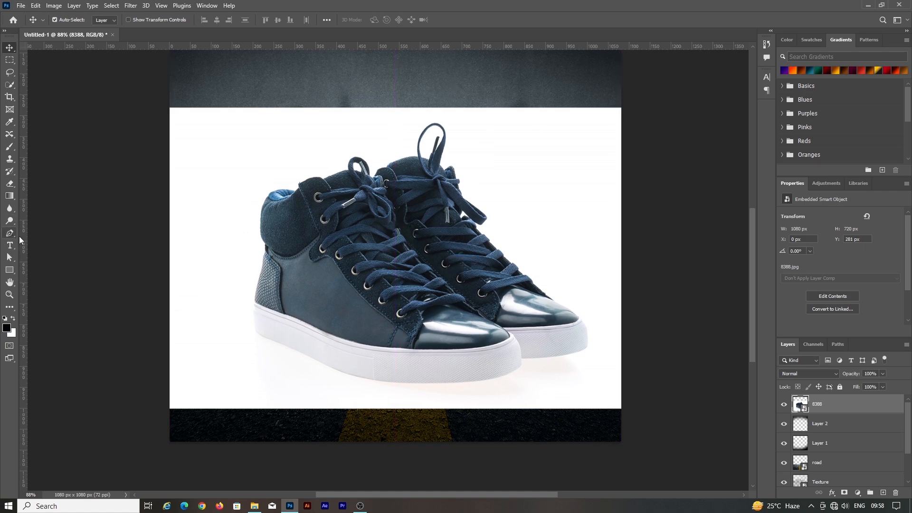
Step: Trace a closed Pen tool path around the outer outline of both shoes
click(9, 233)
scroll(519, 361, up, 5)
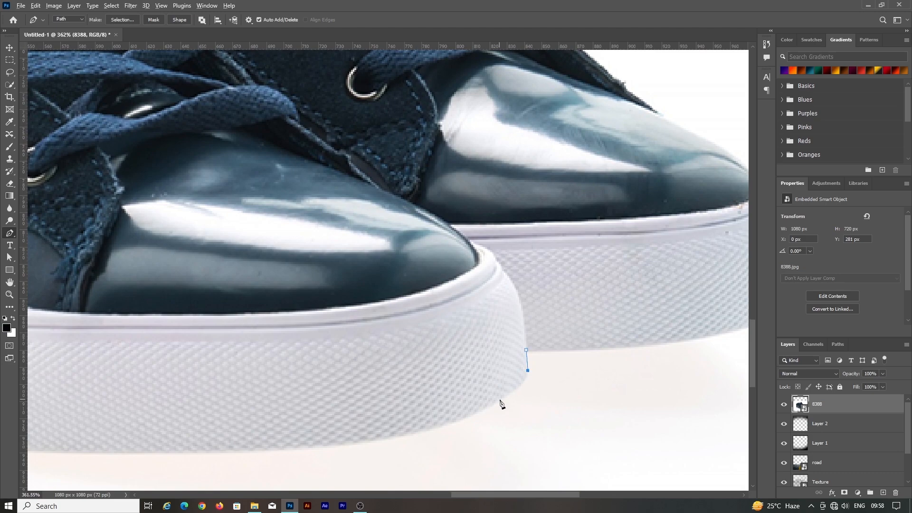
scroll(500, 404, up, 2)
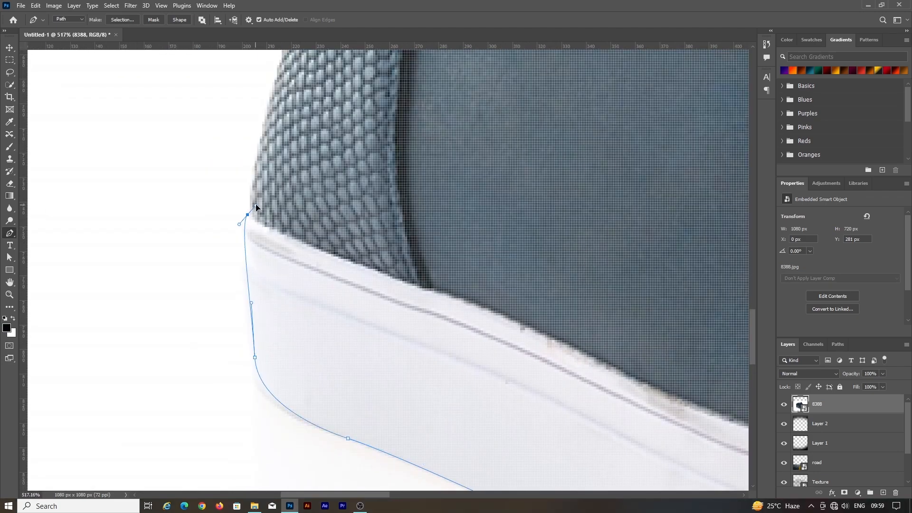
scroll(265, 280, up, 3)
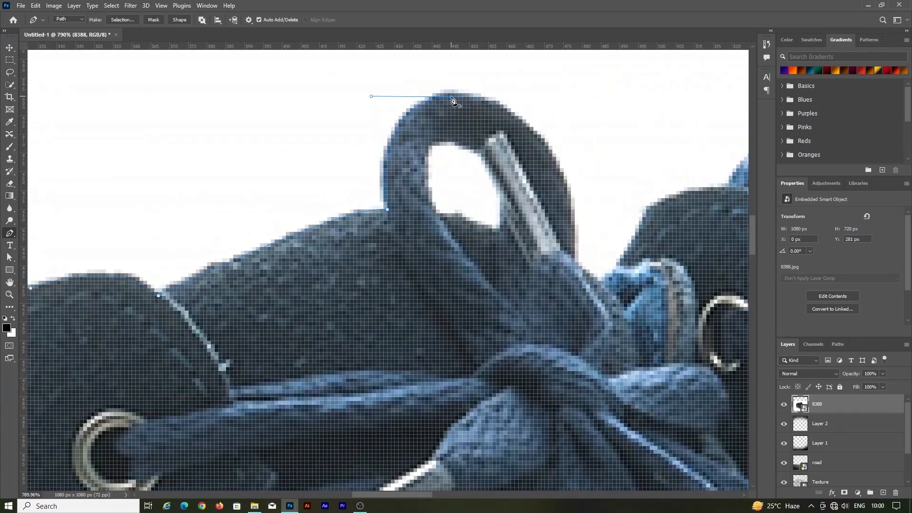
drag(487, 231, 489, 239)
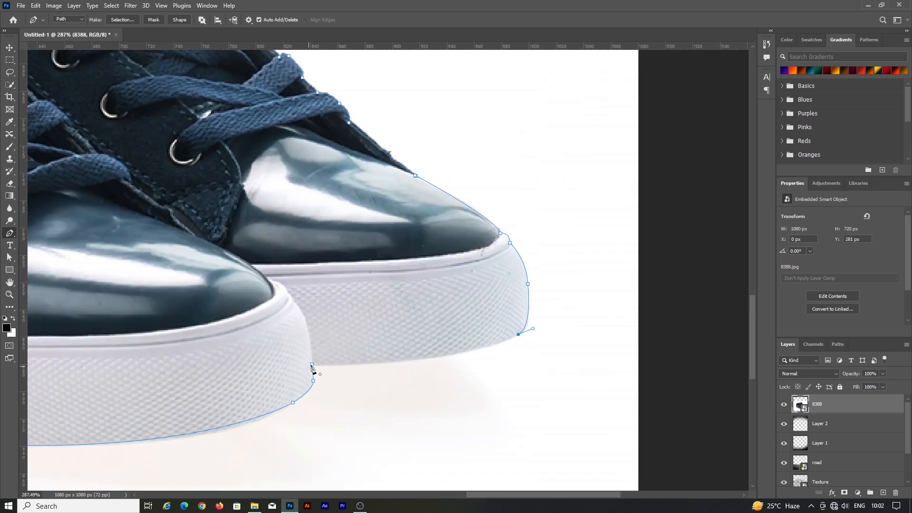
Step: Convert the shoe path to an anti-aliased selection with 0 px feather and mask the shoe layer with it
scroll(238, 379, down, 10)
scroll(285, 301, up, 5)
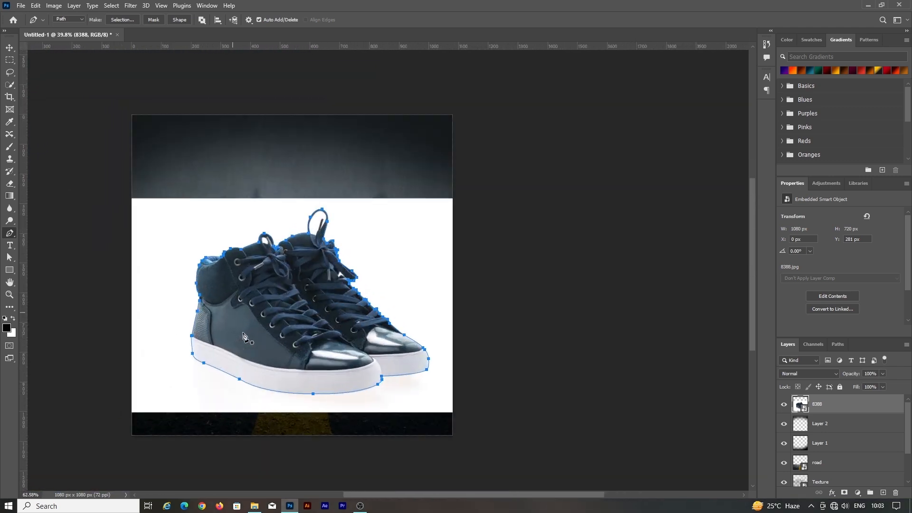
right_click(283, 300)
click(332, 131)
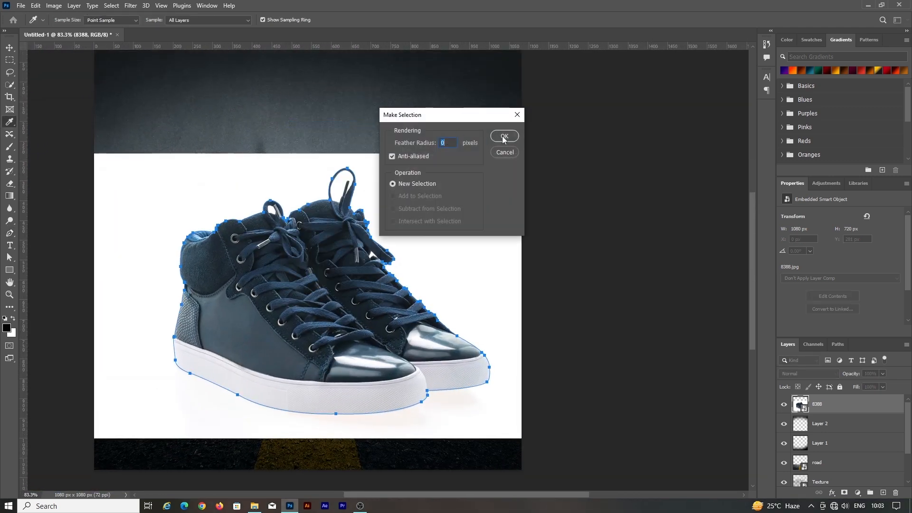
click(504, 138)
click(844, 492)
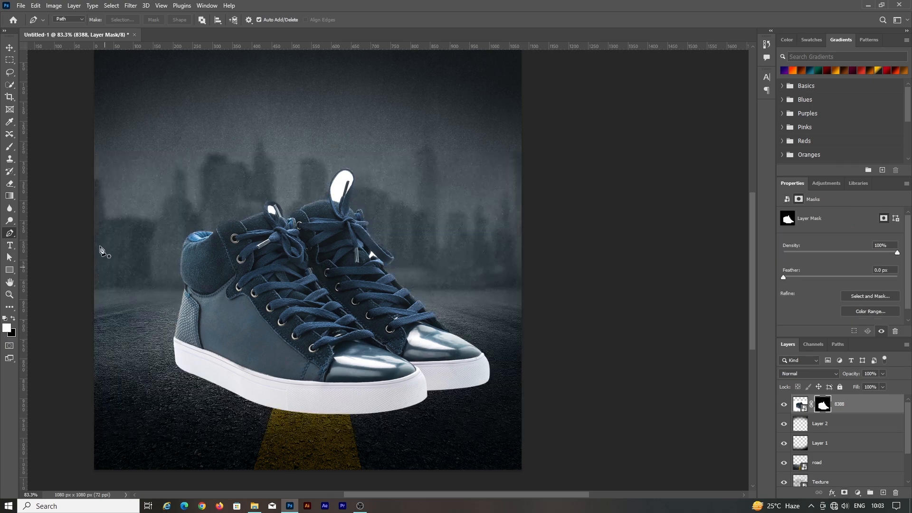
Step: Set up the Eraser with a 23 px brush at 100% hardness for cleaning up the shoe layer mask
scroll(82, 222, up, 1)
scroll(303, 183, up, 6)
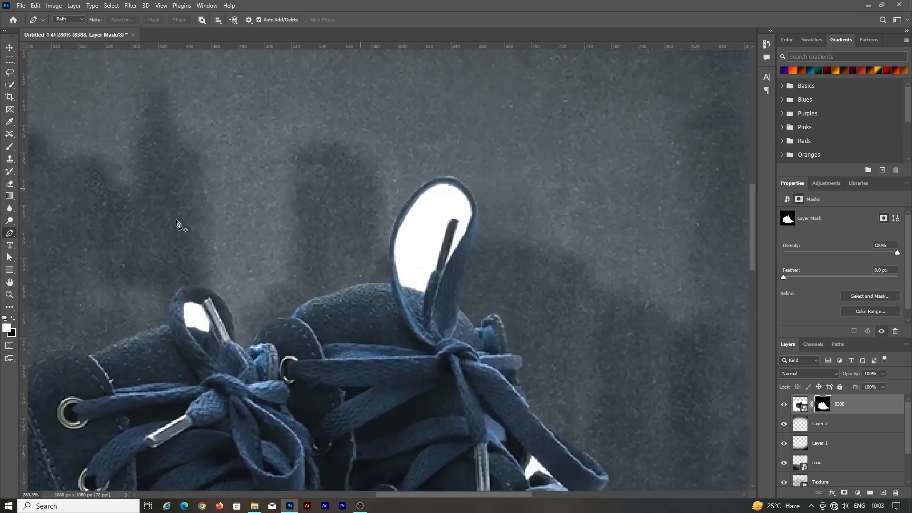
click(9, 196)
key(e)
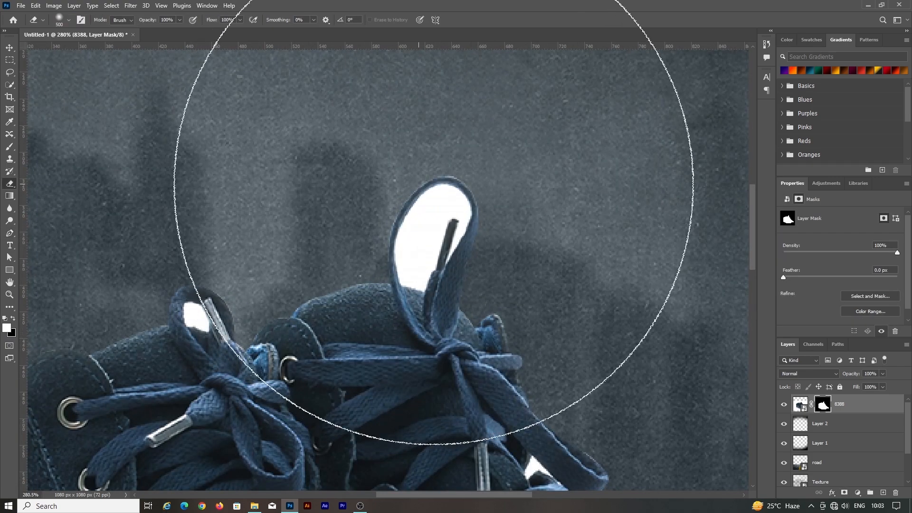
key(bracketleft)
key(bracketleft)
key(bracketleft)
key(bracketleft)
key(bracketleft)
key(bracketleft)
key(bracketleft)
key(bracketleft)
key(bracketleft)
key(bracketleft)
key(bracketleft)
key(bracketleft)
key(bracketleft)
right_click(443, 208)
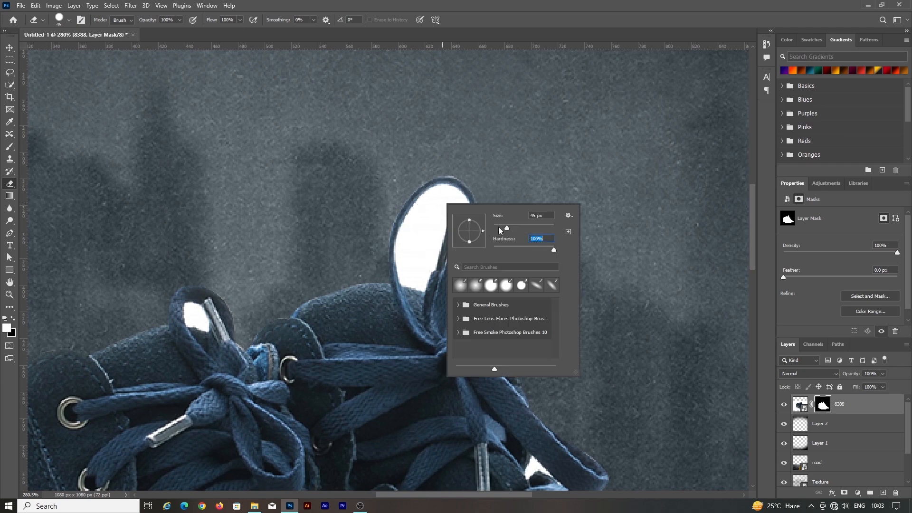
click(500, 227)
Step: Erase the white background inside the tall lace loop of the rear shoe on the layer mask, using smaller brushes near its edges
click(421, 238)
scroll(430, 231, up, 1)
scroll(434, 219, up, 8)
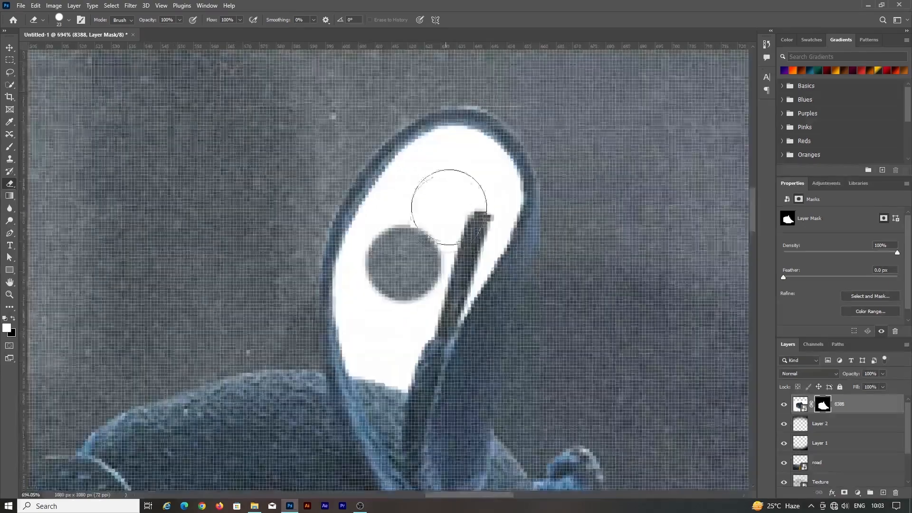
click(448, 162)
mouse_move(422, 185)
mouse_down()
mouse_move(387, 232)
mouse_move(369, 280)
mouse_move(365, 311)
mouse_move(377, 325)
mouse_move(393, 307)
mouse_move(404, 313)
mouse_move(439, 228)
mouse_up()
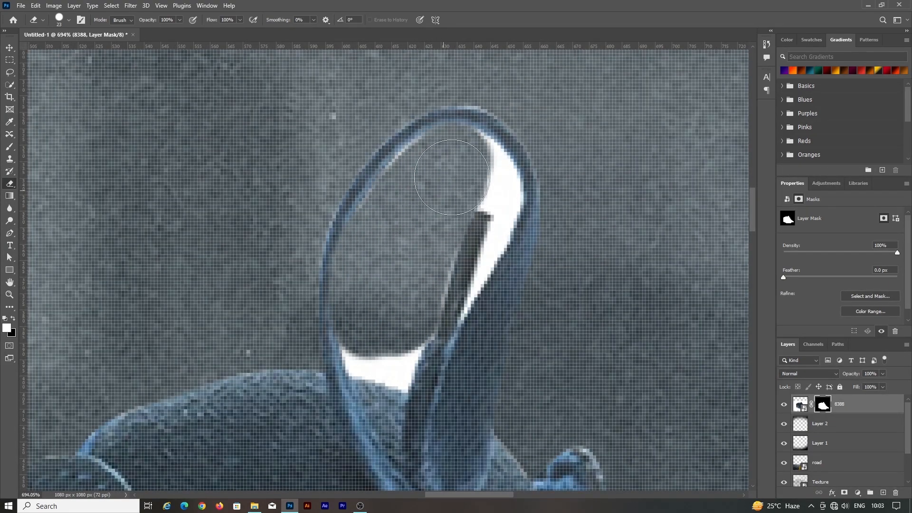
key(bracketleft)
click(405, 365)
mouse_move(405, 364)
mouse_down()
mouse_move(395, 371)
mouse_move(355, 360)
mouse_up()
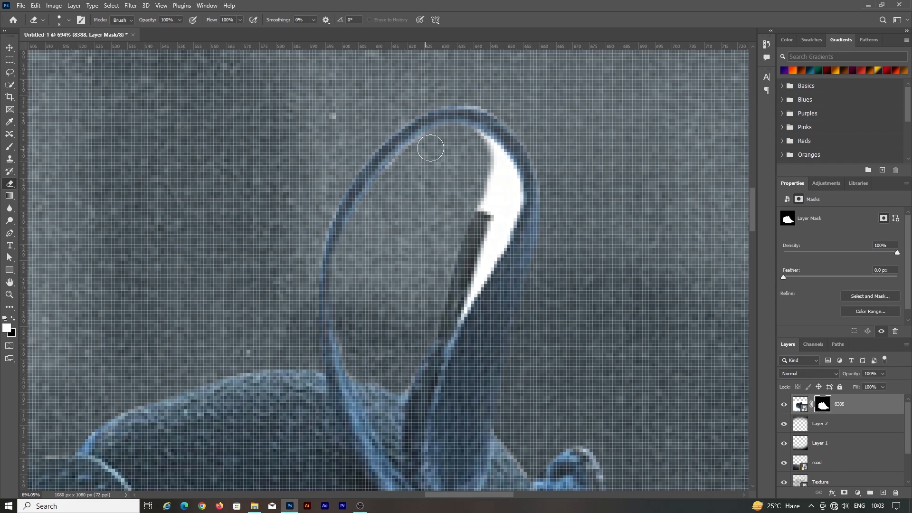
mouse_move(476, 141)
mouse_down()
mouse_move(496, 171)
mouse_move(495, 156)
mouse_move(509, 199)
mouse_move(511, 183)
mouse_move(501, 176)
mouse_move(483, 203)
mouse_move(502, 205)
mouse_up()
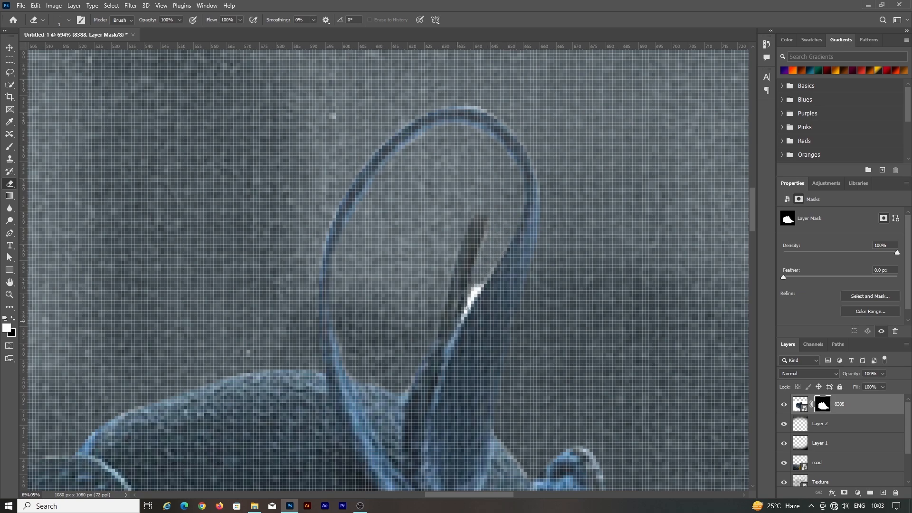
Step: Erase the white background inside the front shoe's lace loop on the layer mask with a small brush
key(bracketright)
key(bracketright)
key(bracketright)
key(bracketright)
scroll(473, 293, down, 3)
scroll(362, 234, up, 4)
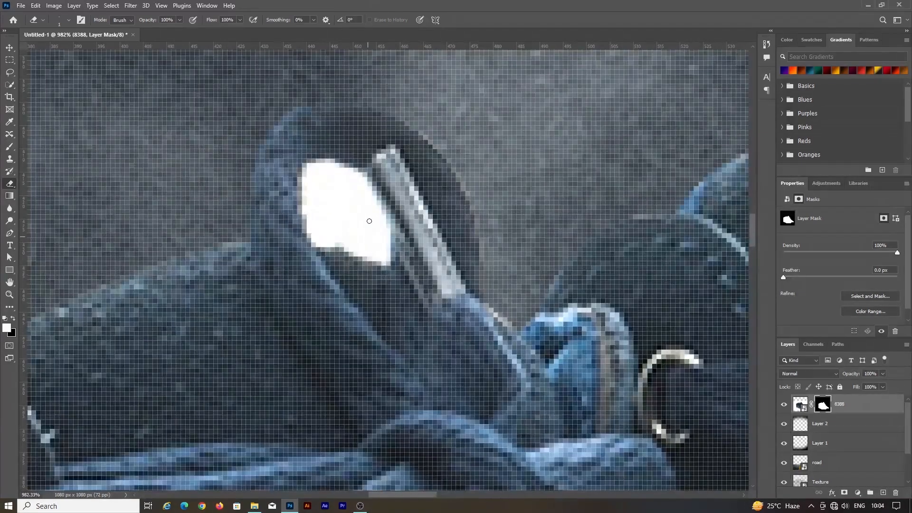
mouse_move(342, 190)
mouse_down()
mouse_move(314, 168)
mouse_move(320, 235)
mouse_move(382, 258)
mouse_move(372, 216)
mouse_move(341, 170)
mouse_move(331, 203)
mouse_move(339, 179)
mouse_move(343, 214)
mouse_move(356, 228)
mouse_up()
Step: Erase the small white gap beside the rear shoe's hanging lace on the layer mask and return to the Move tool
scroll(356, 228, down, 8)
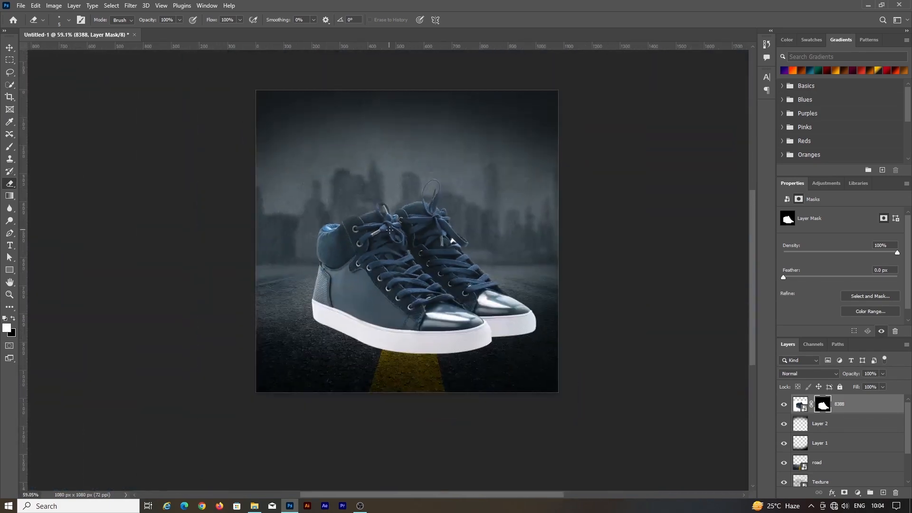
scroll(459, 244, up, 5)
scroll(459, 244, up, 6)
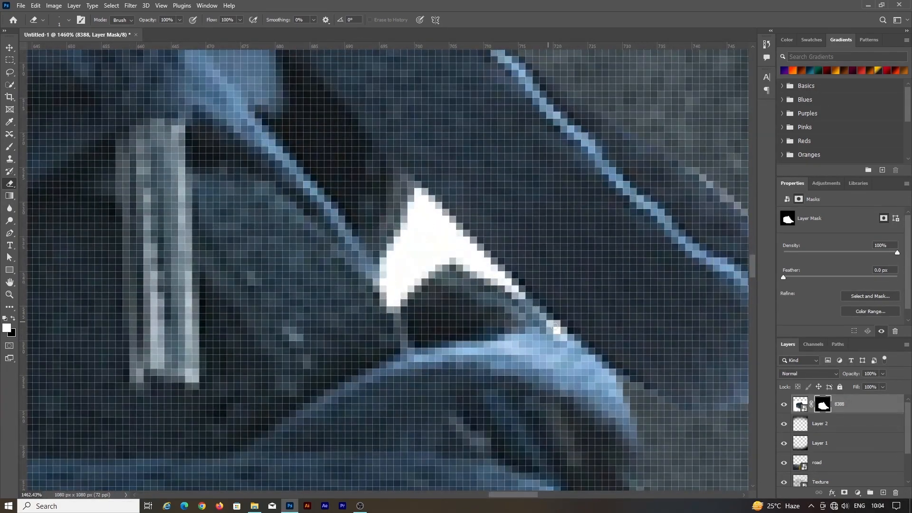
mouse_move(554, 327)
mouse_down()
mouse_move(493, 263)
mouse_move(477, 259)
mouse_move(501, 283)
mouse_move(452, 250)
mouse_move(405, 291)
mouse_move(389, 273)
mouse_move(414, 216)
mouse_move(432, 205)
mouse_move(453, 241)
mouse_move(420, 223)
mouse_move(432, 224)
mouse_move(437, 249)
mouse_move(406, 206)
mouse_move(449, 226)
mouse_move(520, 288)
mouse_move(416, 257)
mouse_up()
scroll(455, 213, down, 1)
scroll(455, 213, down, 10)
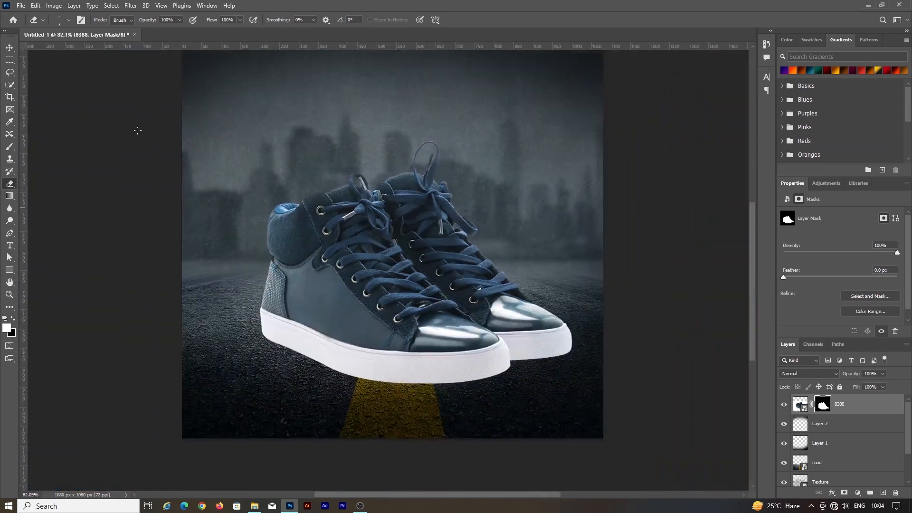
click(10, 48)
click(108, 130)
Step: Scale the 8388 shoe layer to 93.24%, move it to X 0 px, Y 325 px and deselect it
scroll(401, 291, down, 2)
scroll(331, 275, up, 1)
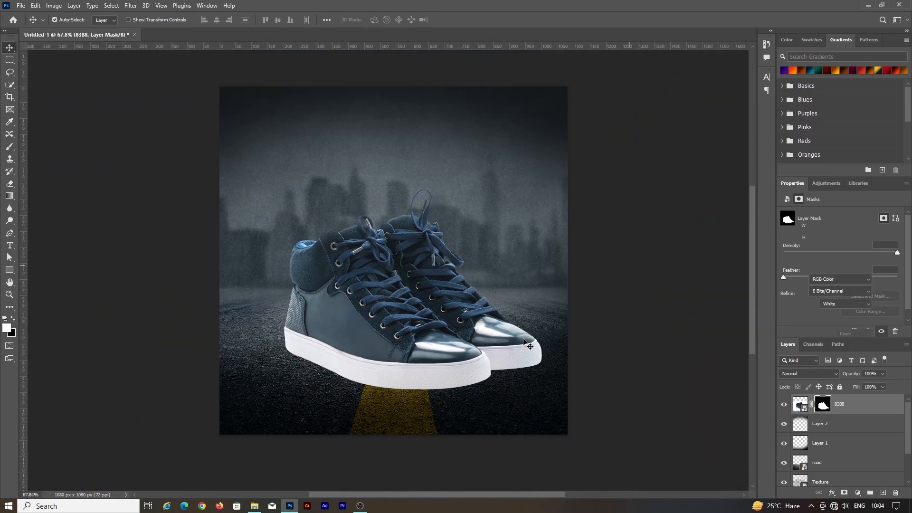
scroll(446, 340, up, 2)
click(844, 407)
key(ctrl+t)
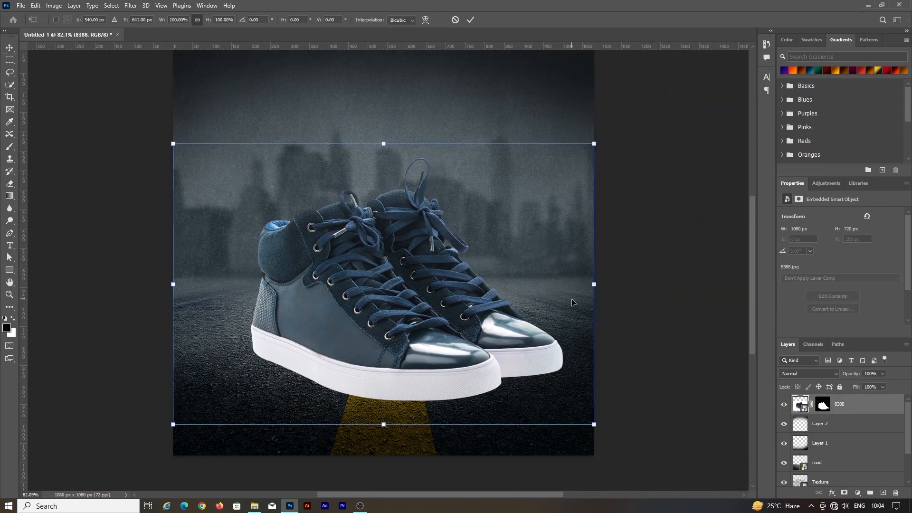
drag(598, 280, 579, 289)
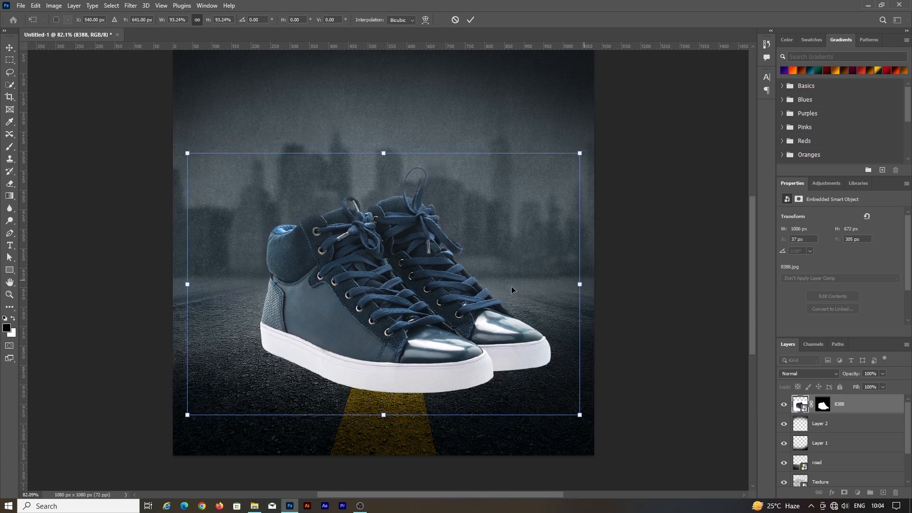
drag(513, 290, 408, 296)
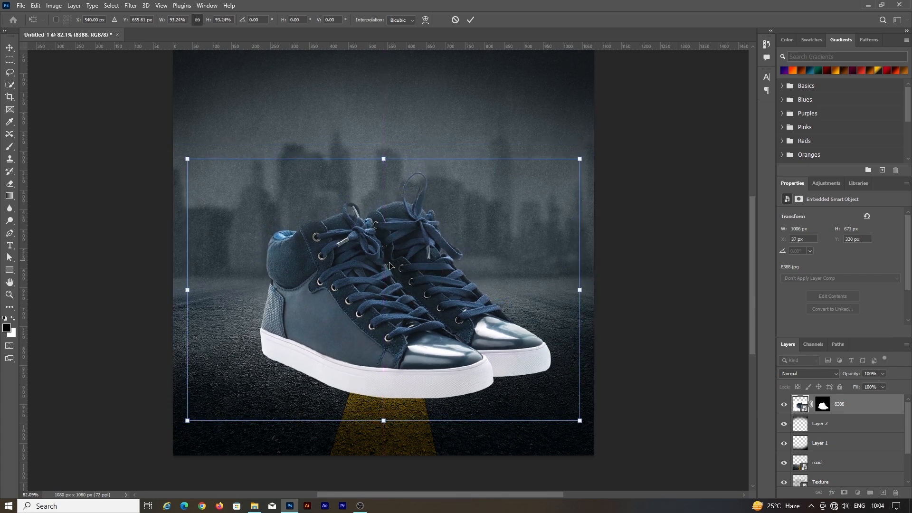
drag(389, 266, 375, 267)
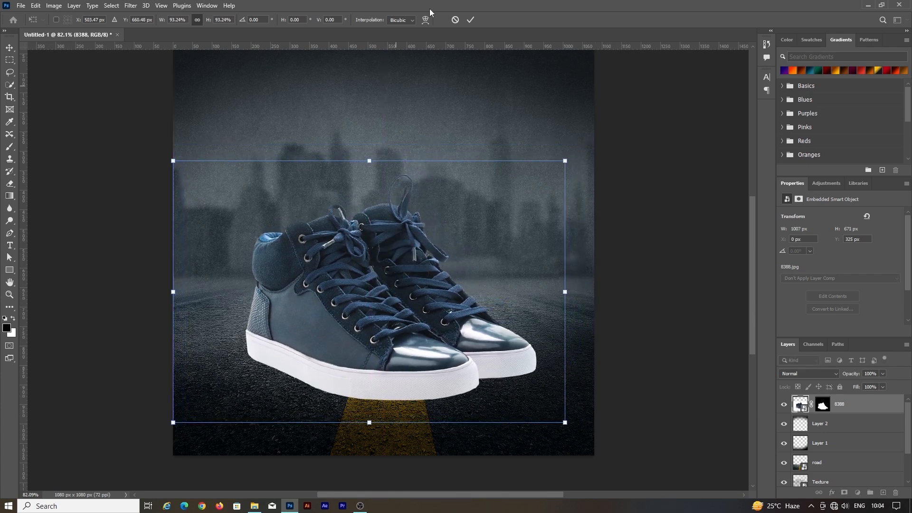
click(470, 20)
click(651, 307)
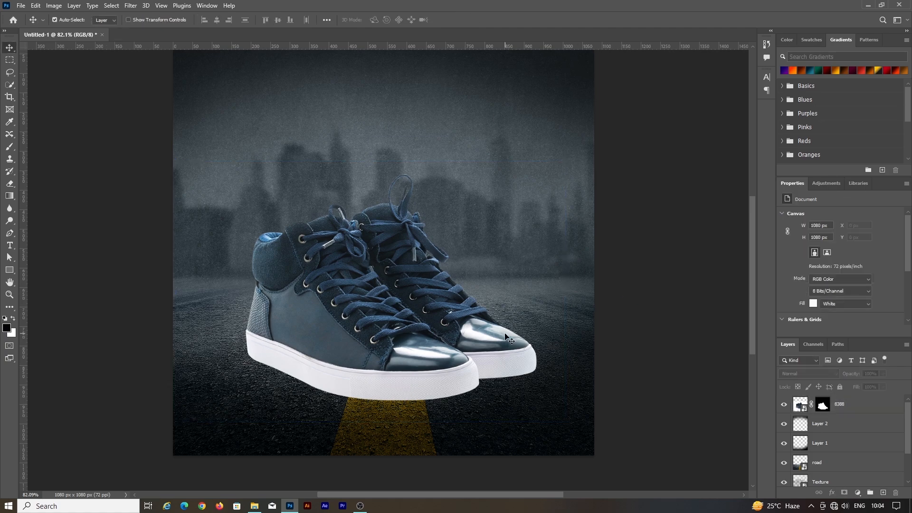
Step: Draw a black Pen tool shape just outside the lower edges of both soles and place it beneath the shoe layer
alt+scroll(354, 377, up, 5)
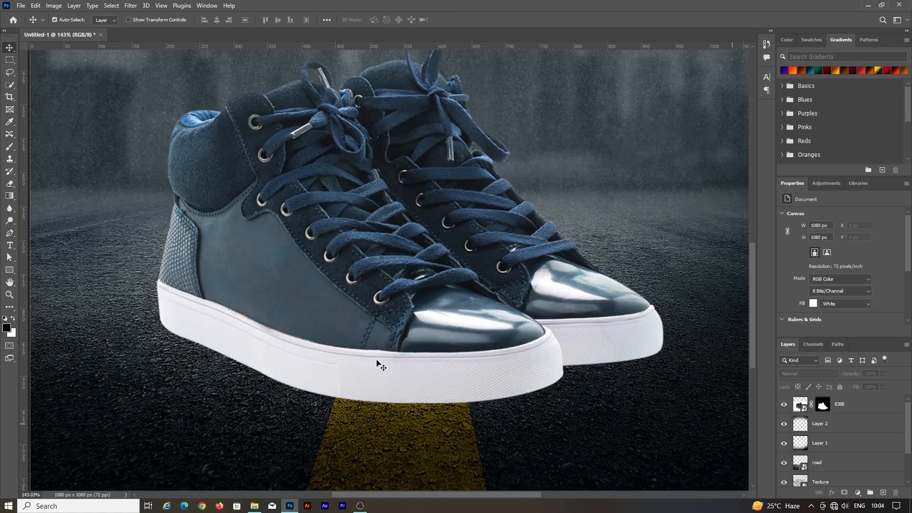
click(9, 235)
click(69, 19)
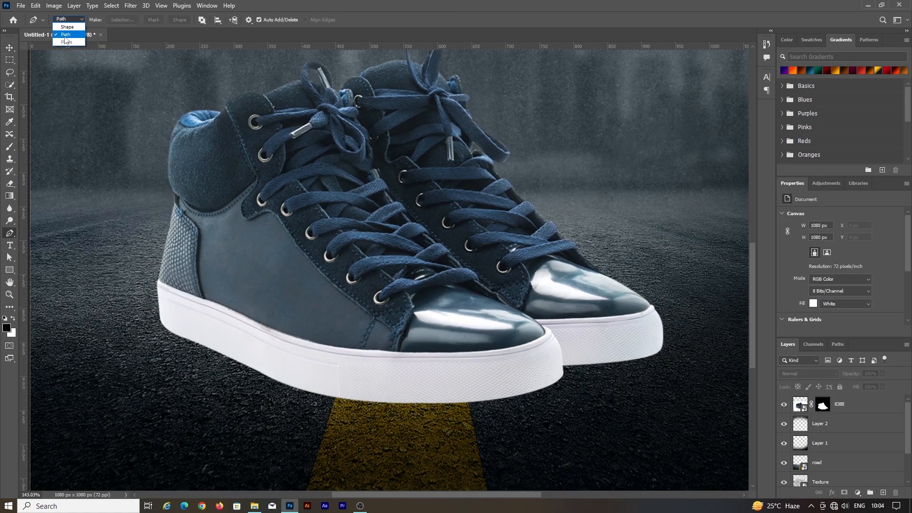
click(68, 25)
alt+scroll(136, 331, up, 2)
click(155, 310)
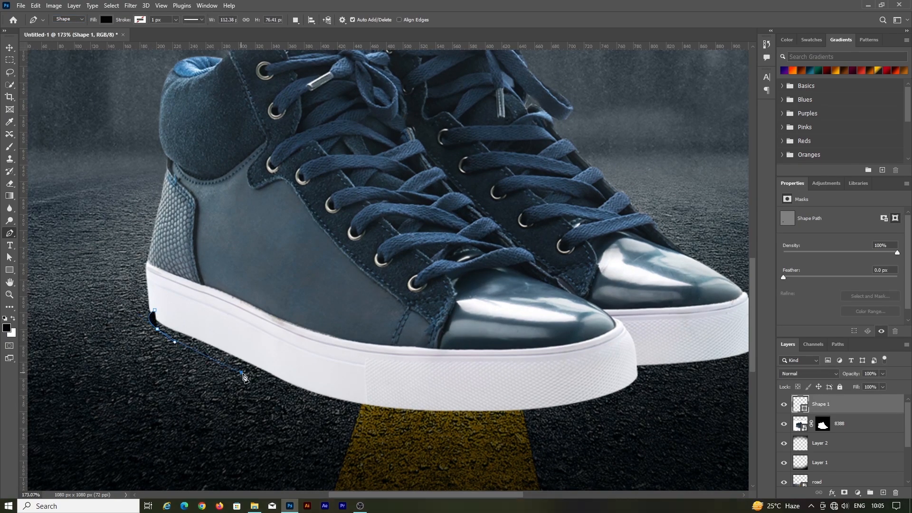
drag(242, 373, 244, 375)
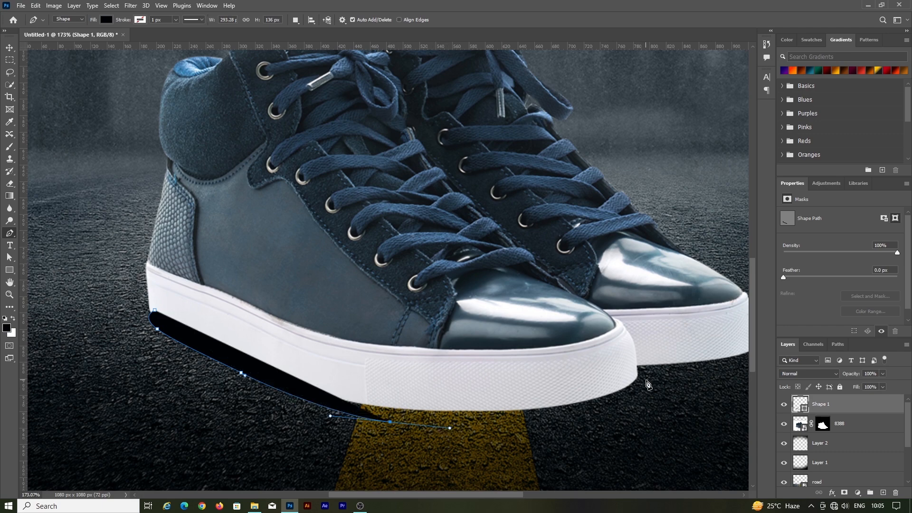
drag(646, 380, 649, 334)
scroll(485, 350, down, 3)
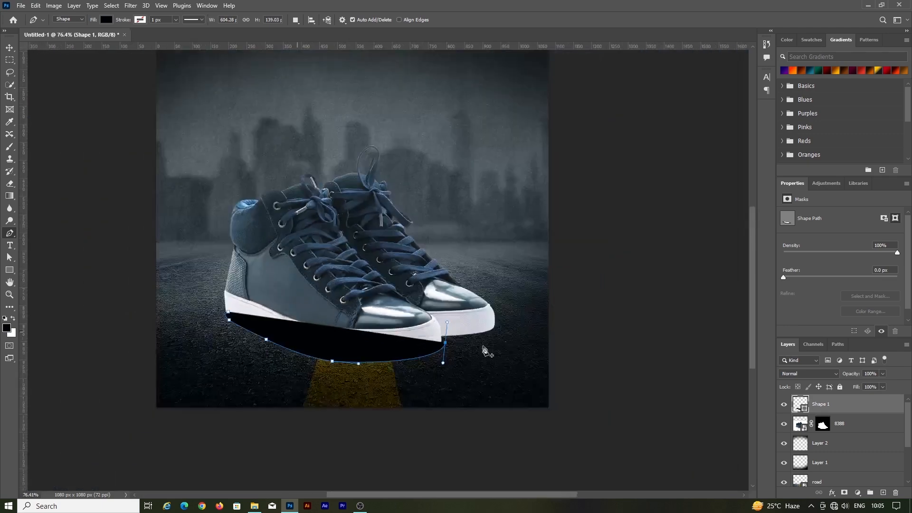
scroll(484, 350, up, 6)
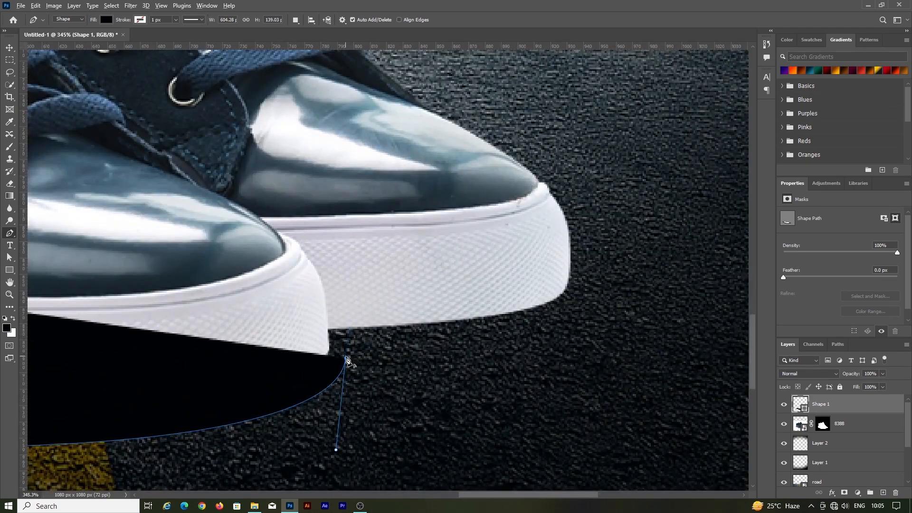
drag(563, 290, 512, 227)
scroll(563, 291, down, 4)
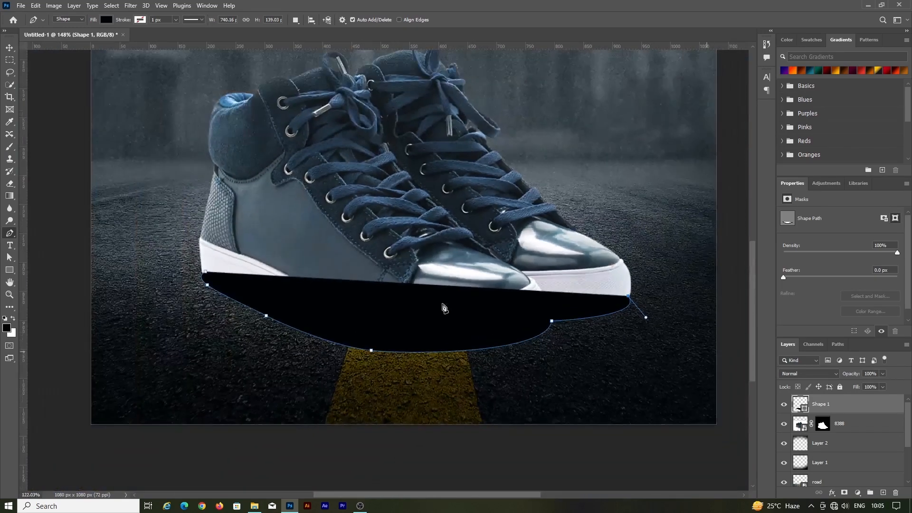
click(8, 47)
key(ctrl+bracketleft)
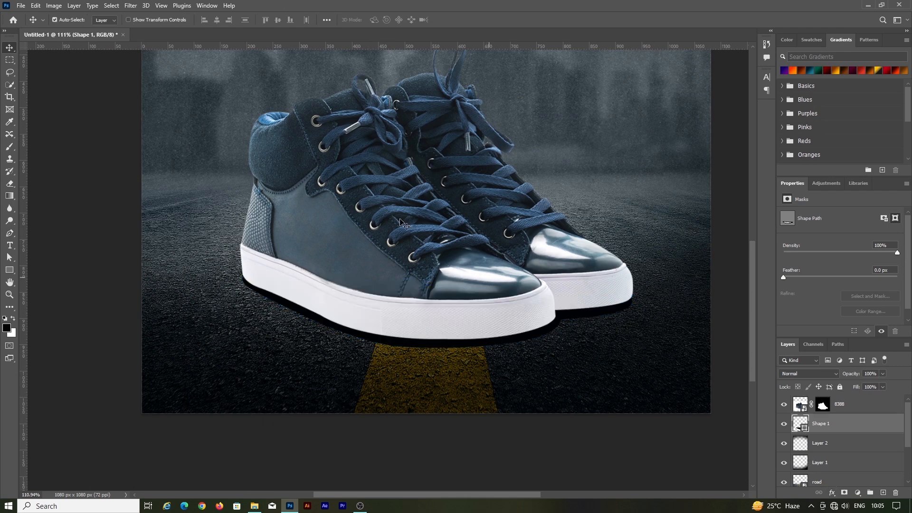
Step: Convert the black sole shape to a smart object and apply a Gaussian Blur with a 9.2 px radius
click(132, 5)
mouse_move(152, 125)
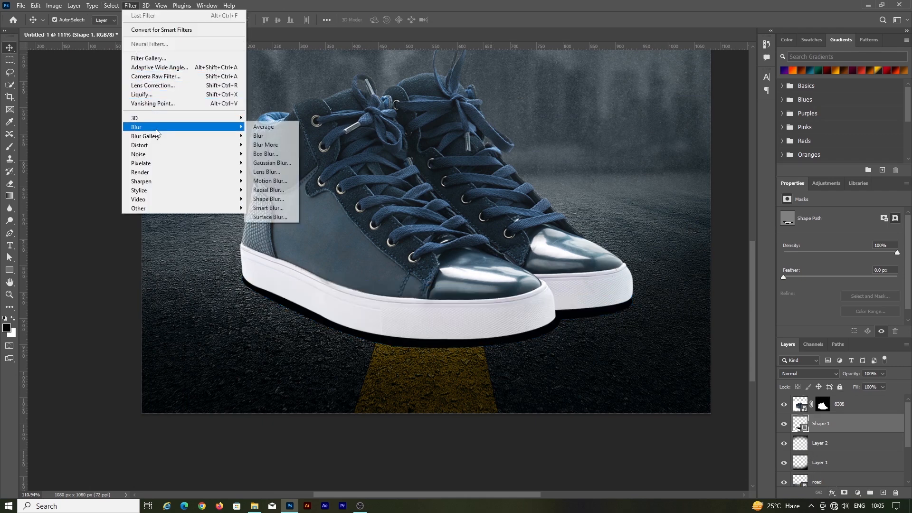
click(271, 163)
click(448, 188)
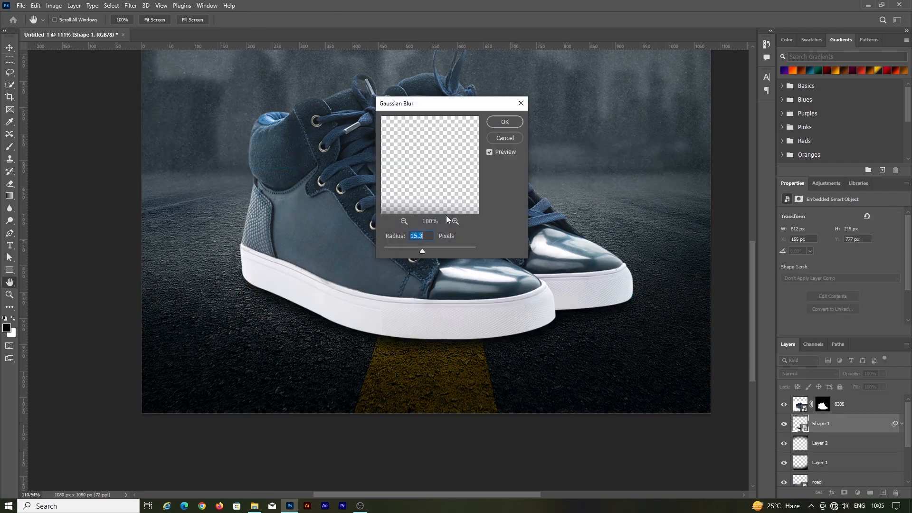
mouse_move(417, 246)
mouse_down()
mouse_move(429, 247)
mouse_move(418, 249)
mouse_up()
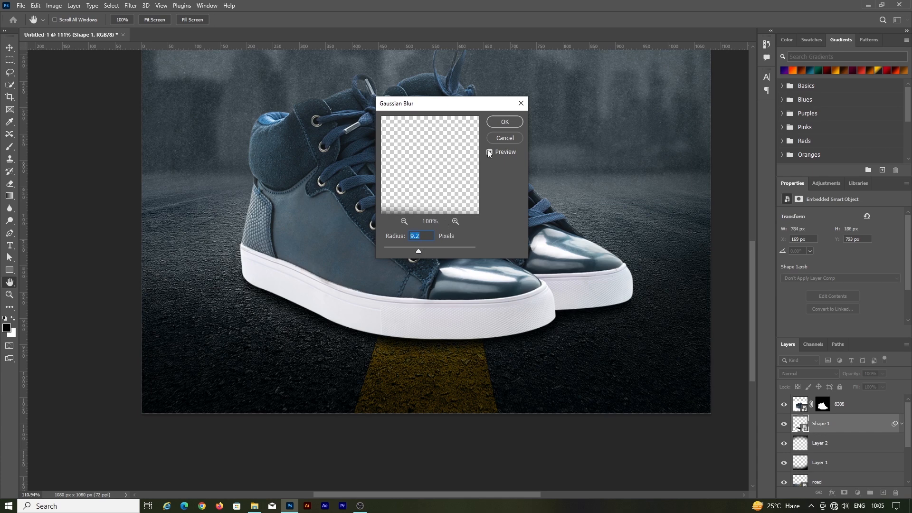
key(Return)
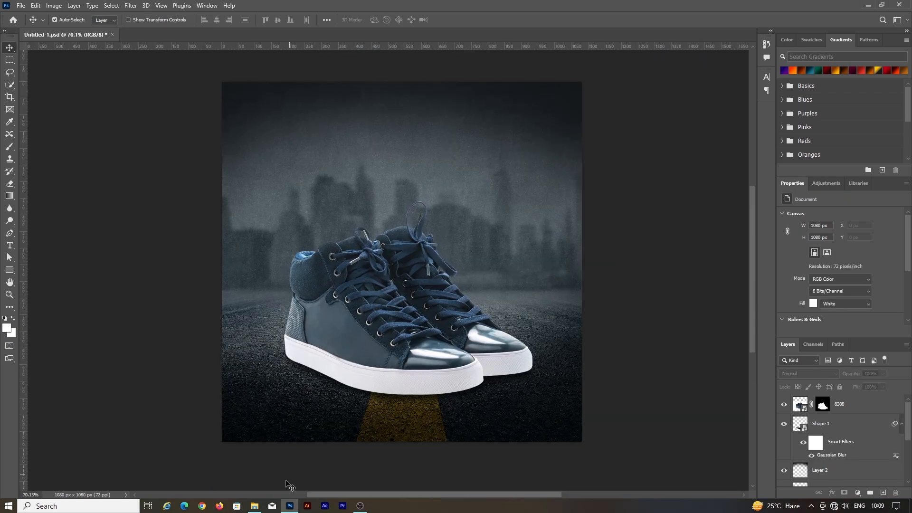
Step: Place the Light image from the Material folder as an embedded layer at X 459 px, Y 0 px
click(255, 506)
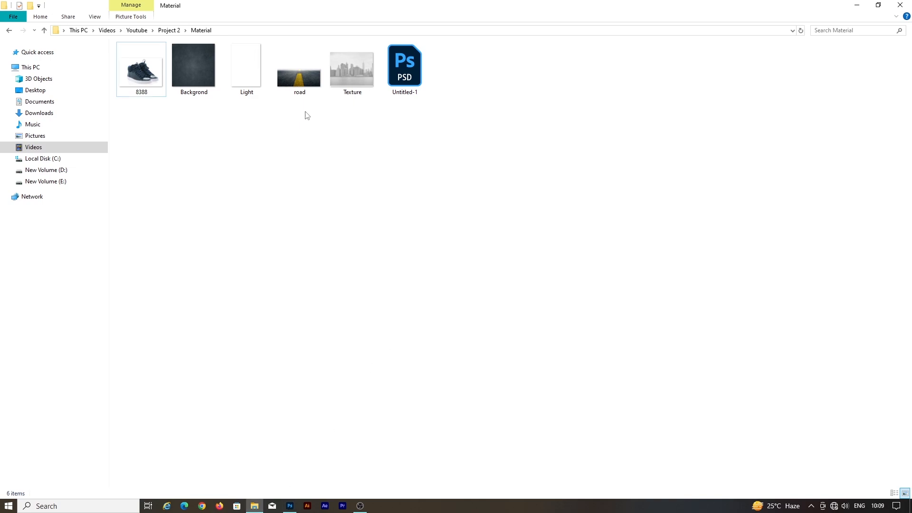
drag(247, 67, 549, 200)
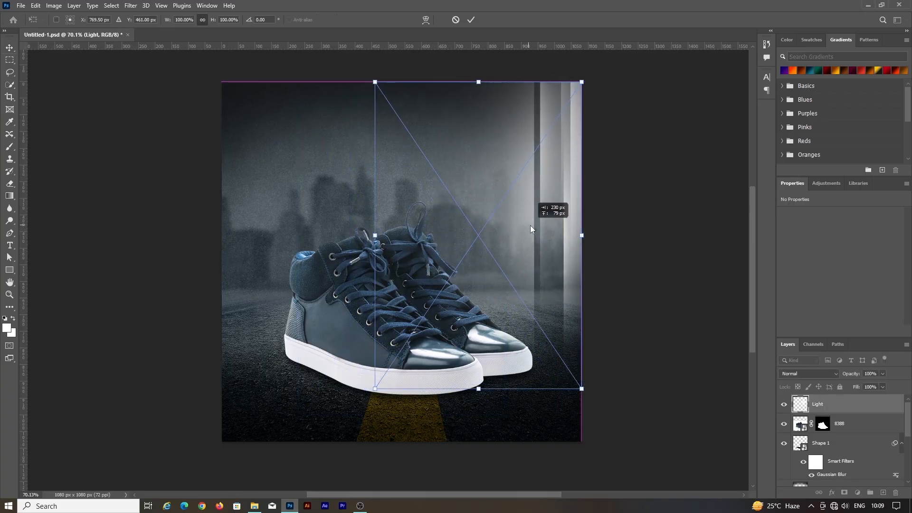
click(470, 20)
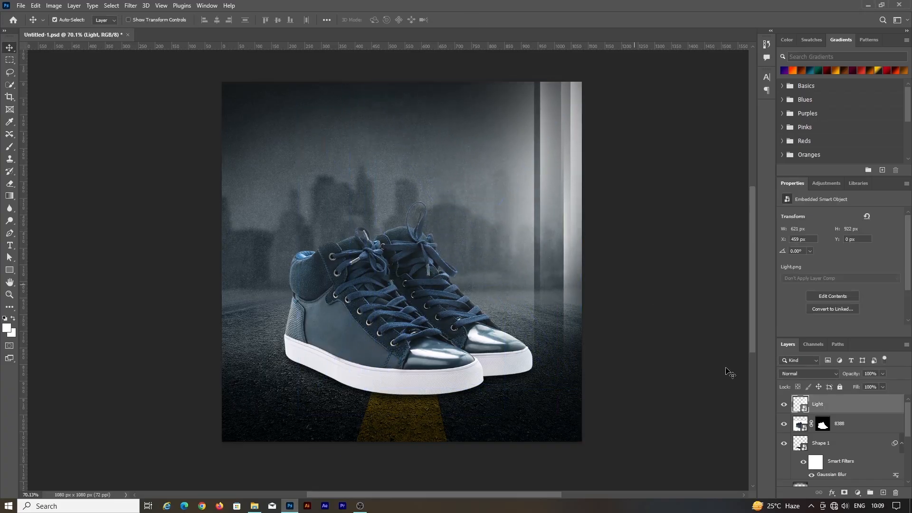
Step: Set the Light layer's blending mode to Overlay at 100% opacity and deselect the layer
click(831, 372)
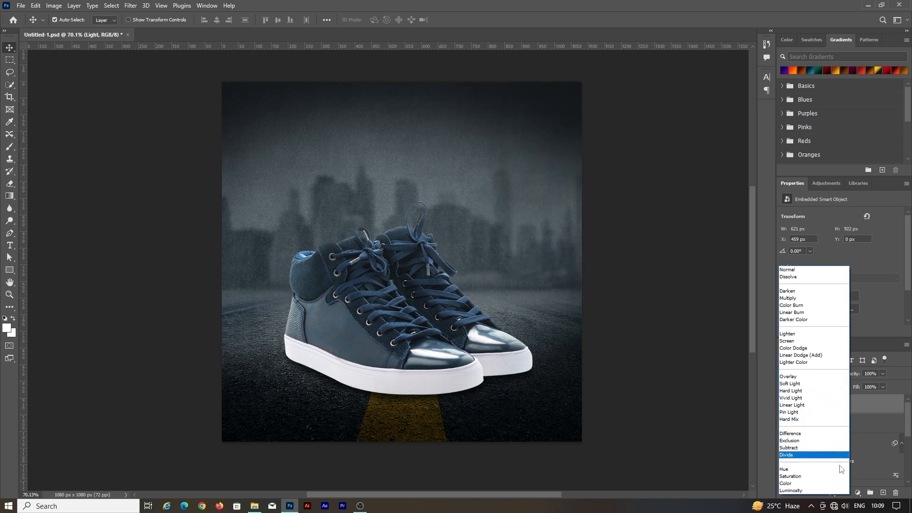
click(847, 413)
click(882, 374)
drag(868, 384, 859, 386)
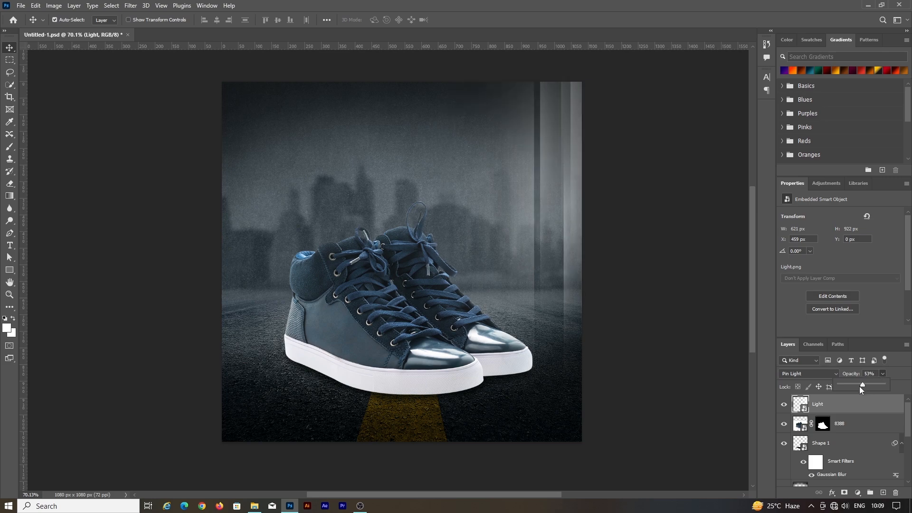
click(807, 374)
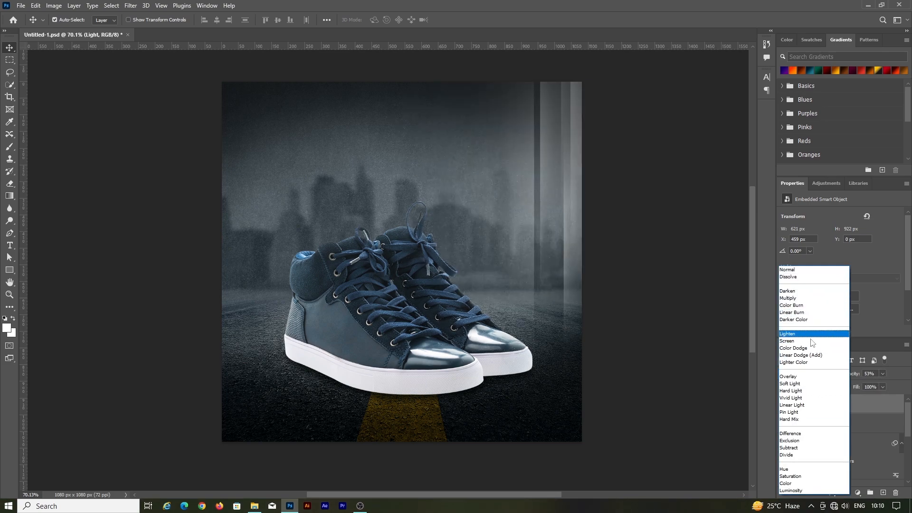
click(816, 377)
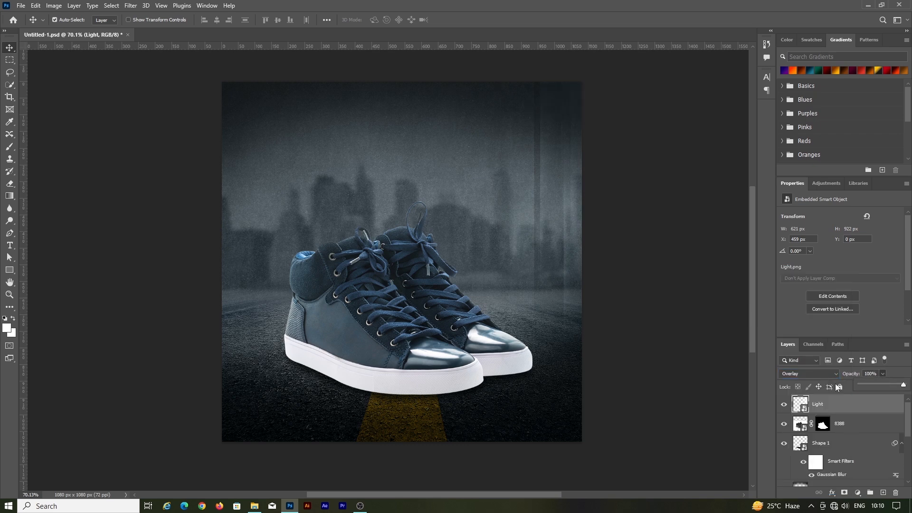
click(685, 294)
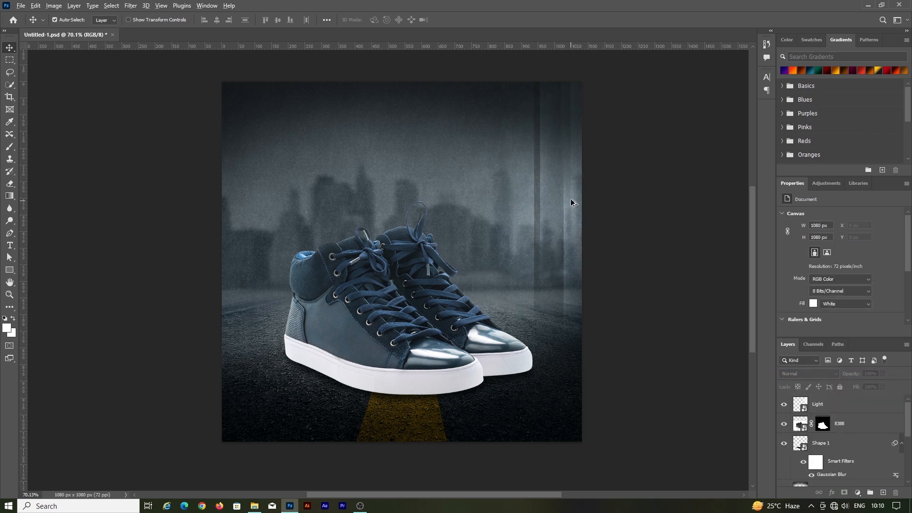
Step: Duplicate the Light layer onto the opposite side of the canvas, flip the copy horizontally and place it at X 0 px, Y 0 px
drag(570, 203, 338, 199)
key(ctrl+t)
right_click(339, 200)
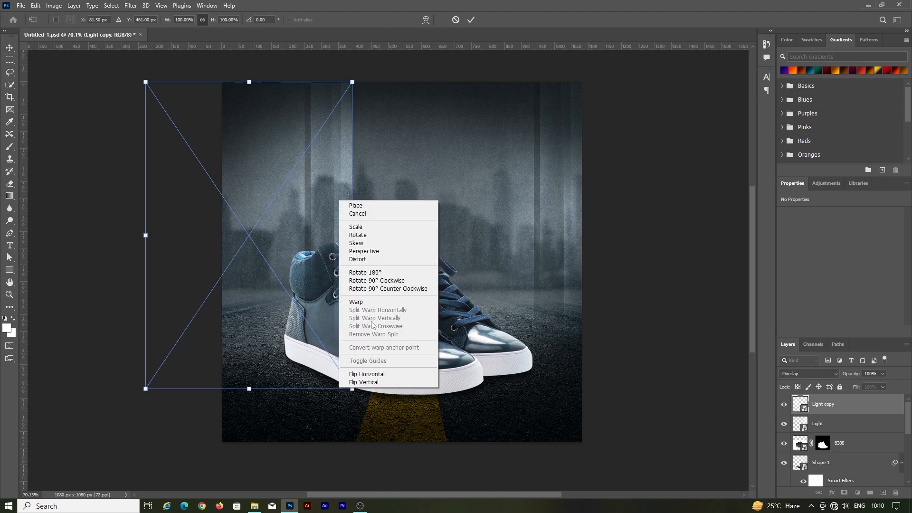
click(367, 374)
drag(312, 278, 389, 275)
click(471, 19)
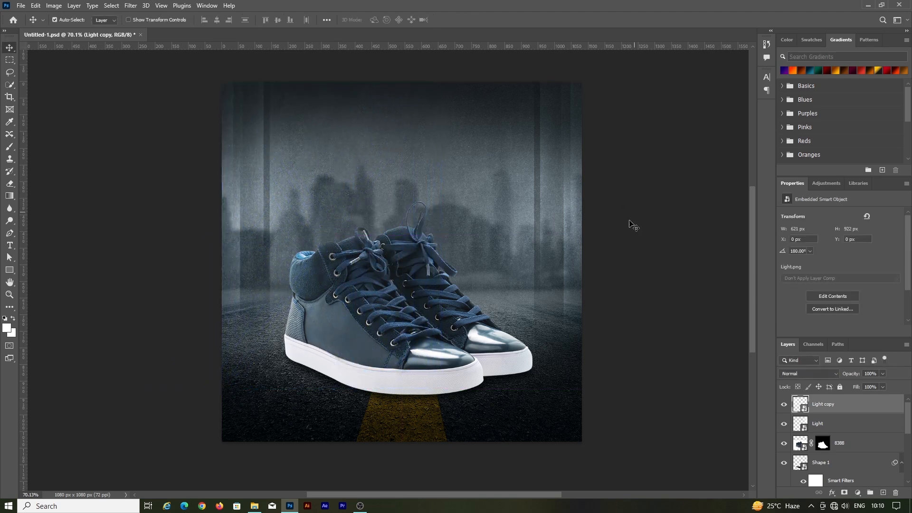
click(634, 226)
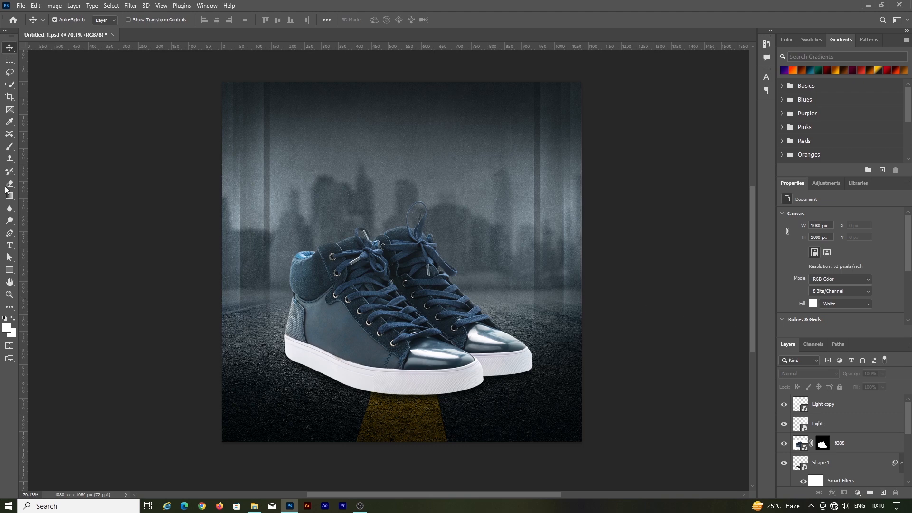
Step: Add the white text "Pick The" in the Handwriting font at 70.05 pt above the shoes
click(9, 245)
click(360, 161)
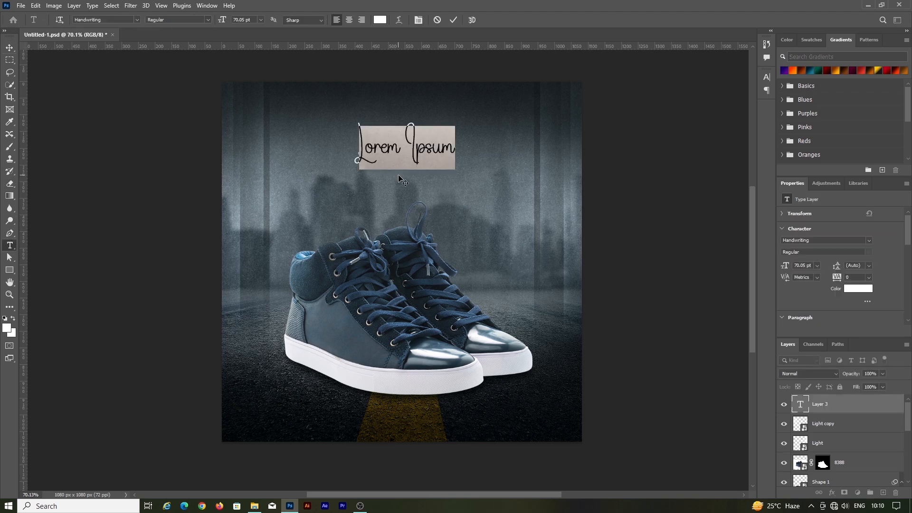
text(P)
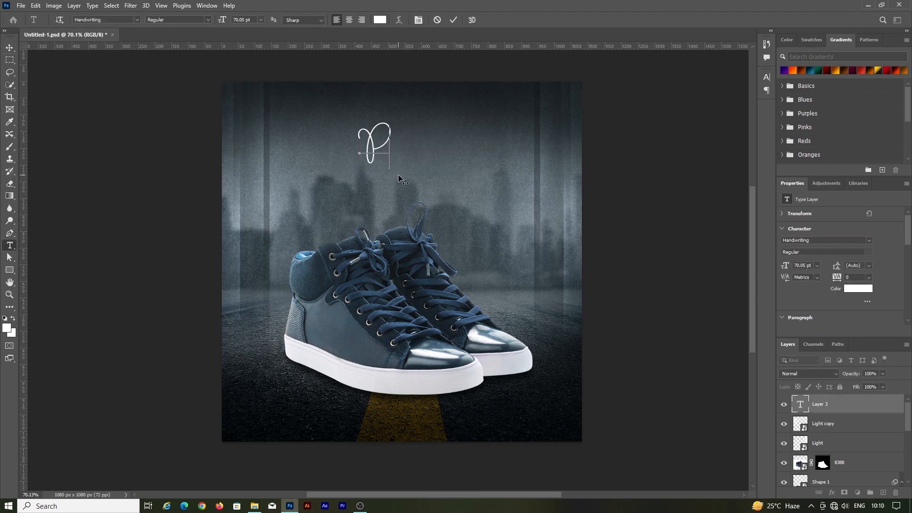
text(ick The)
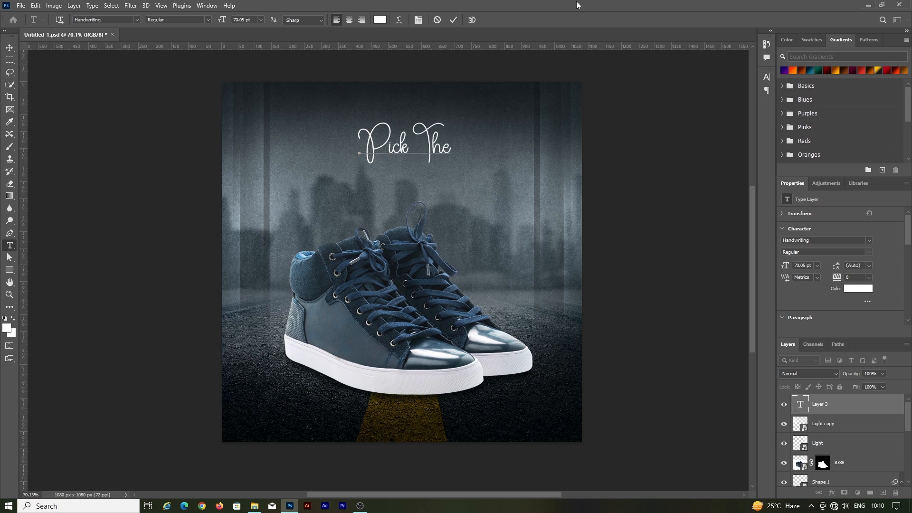
click(453, 19)
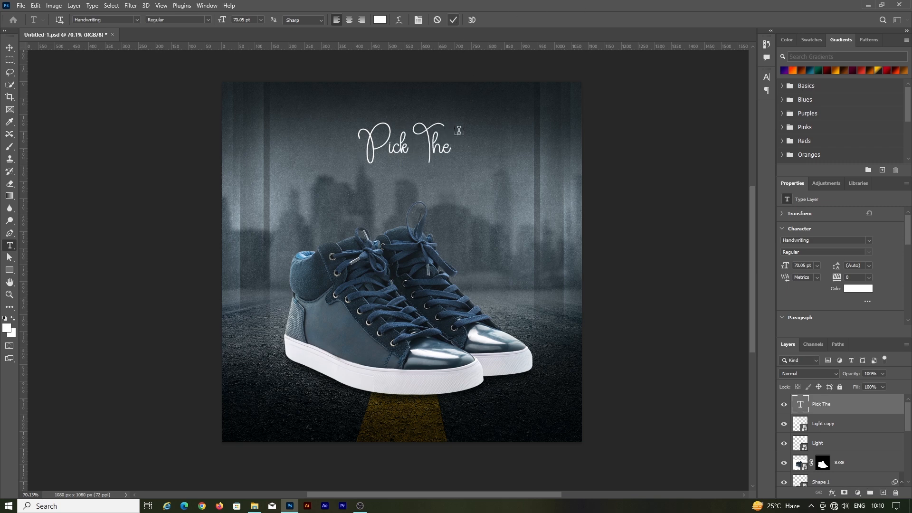
key(v)
Step: Add the white text "PERFECT PAIR" in the Bebas font at 70.05 pt below "Pick The"
scroll(423, 164, up, 1)
scroll(423, 161, up, 2)
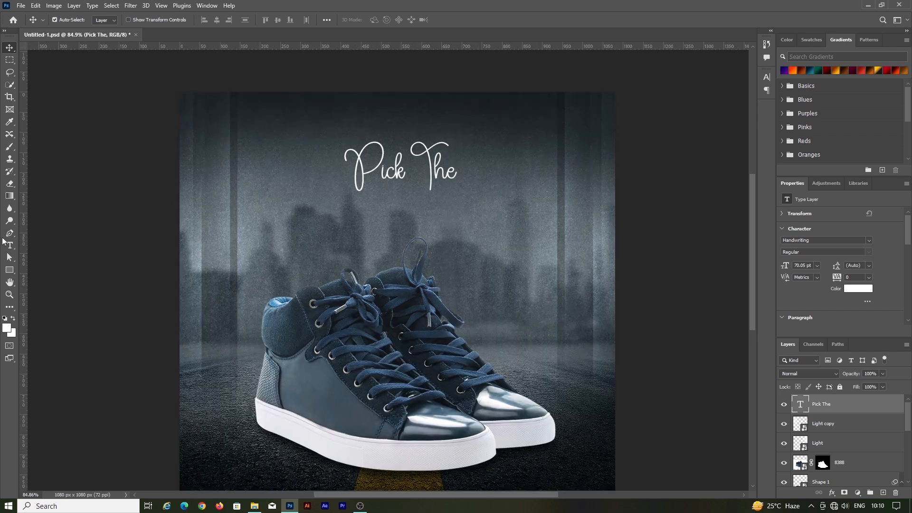
click(8, 225)
click(10, 244)
click(353, 233)
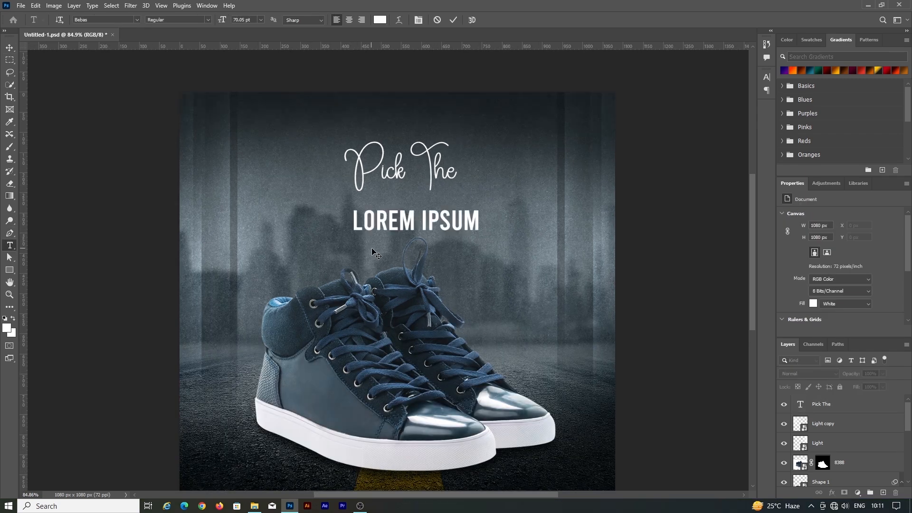
text(PER)
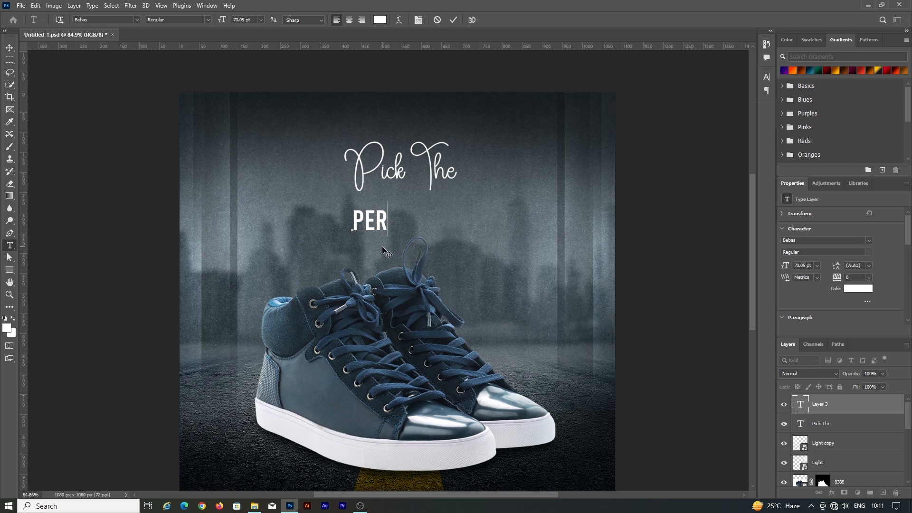
text(FECT)
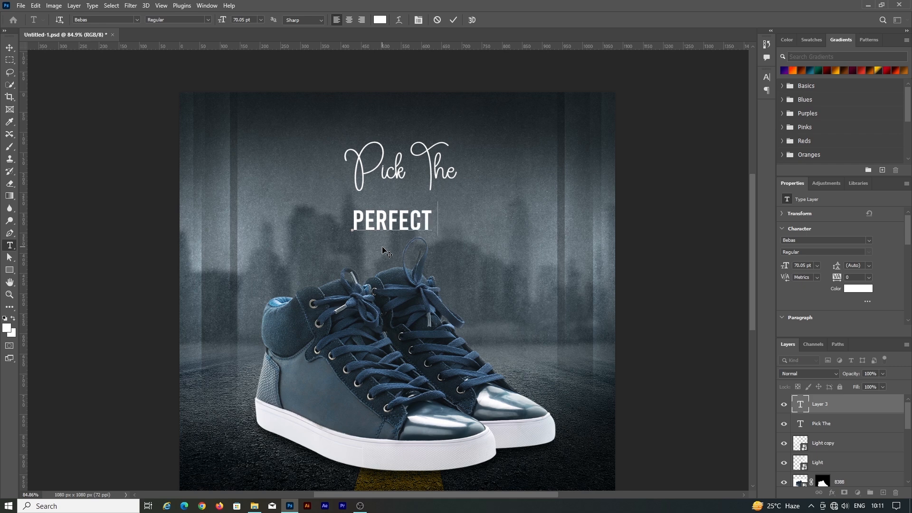
text( PAIR)
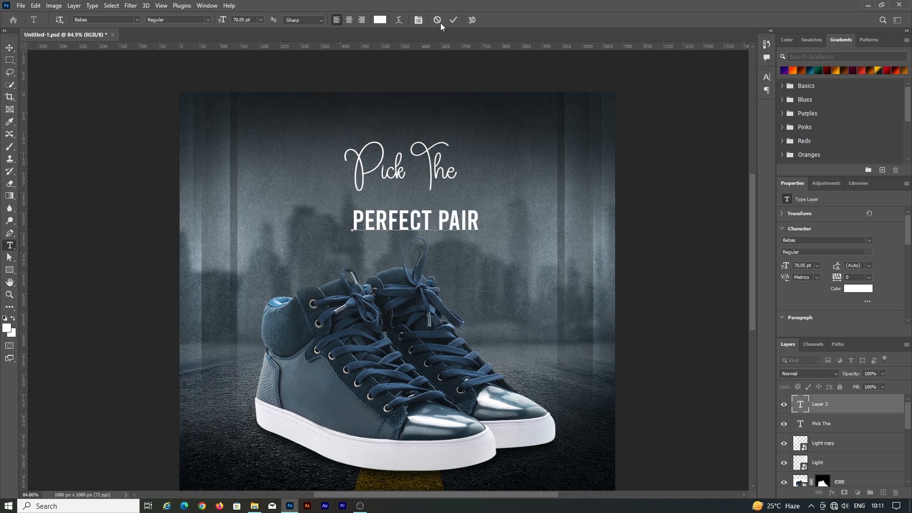
click(453, 20)
Step: Enlarge the "PERFECT PAIR" text to about 690 px wide and position it so its upper edge overlaps "Pick The"
key(v)
key(ctrl+t)
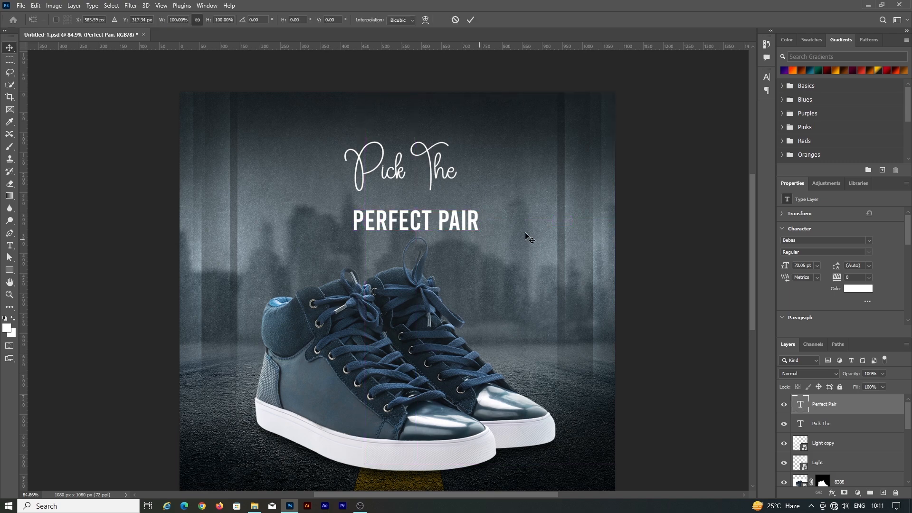
drag(478, 232, 557, 251)
drag(468, 223, 420, 198)
click(470, 19)
Step: Bring the "Pick The" layer in front of "Perfect Pair" and add a Drop Shadow with 77% opacity, 7 px distance and 7 px size
scroll(424, 223, up, 1)
click(436, 163)
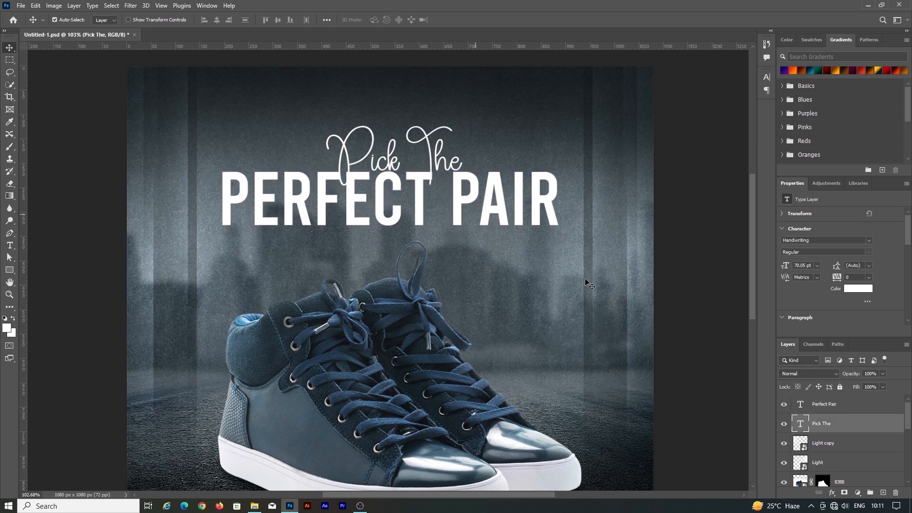
key(ctrl+bracketright)
click(831, 492)
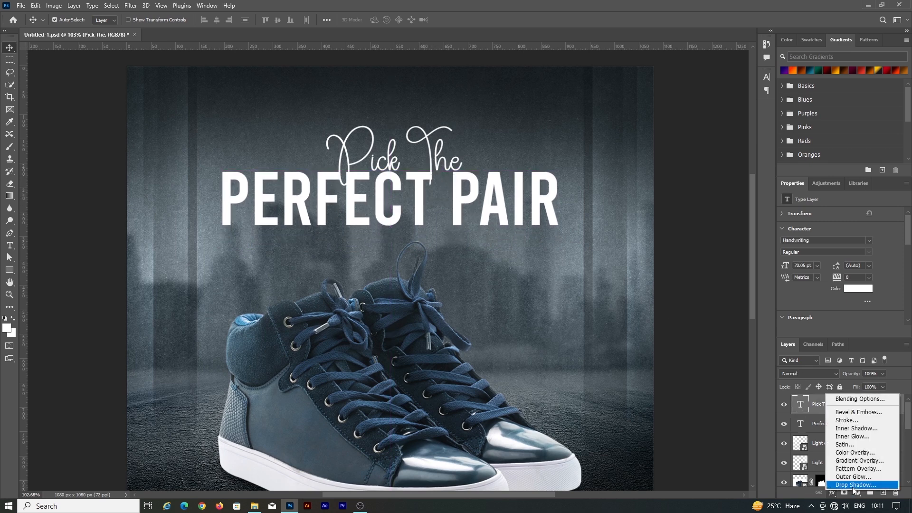
key(Escape)
click(831, 492)
click(854, 481)
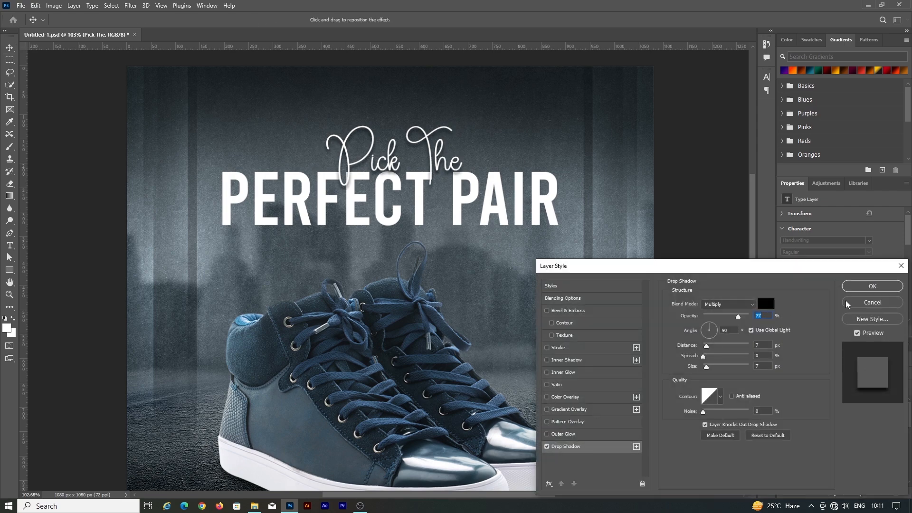
click(874, 286)
Step: Change the "Pick The" font to Antically and align the text with the start of "PERFECT PAIR"
drag(430, 155, 421, 148)
click(868, 240)
scroll(855, 341, down, 1)
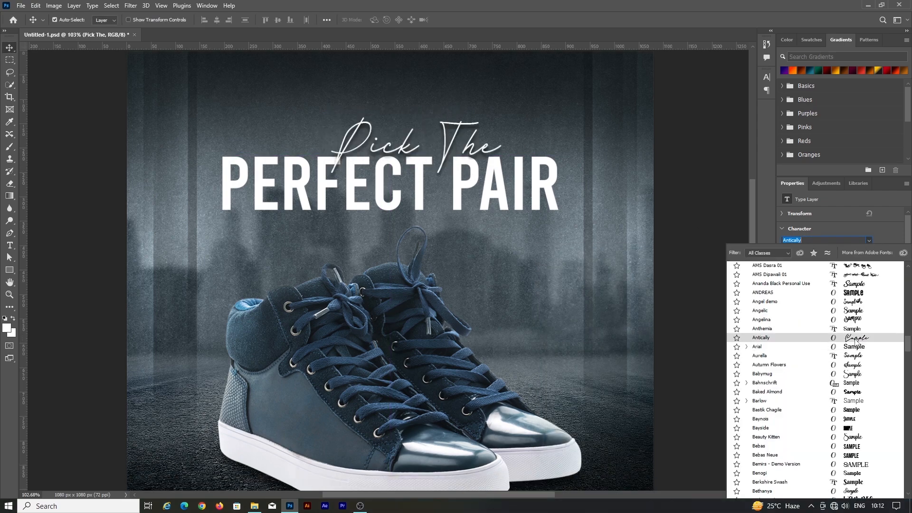
click(855, 341)
scroll(439, 157, up, 2)
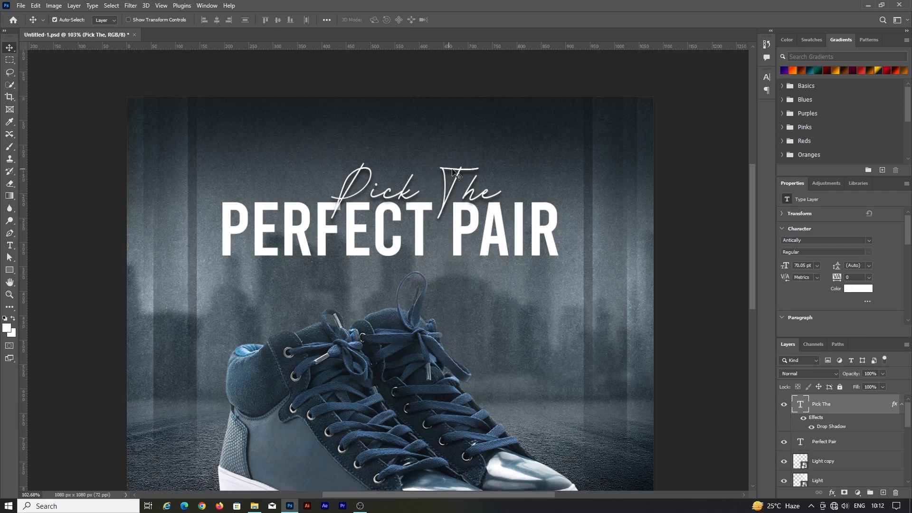
drag(455, 173, 340, 166)
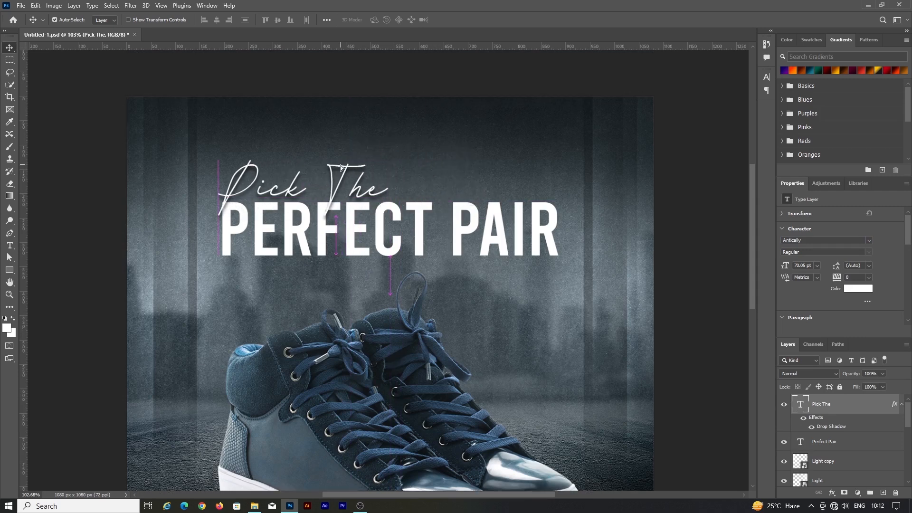
Step: Move both heading texts up about 41 px, centre them horizontally and scale them down, bringing "PERFECT PAIR" to 145.14 pt
scroll(398, 234, down, 1)
scroll(398, 234, down, 1)
shift+click(380, 224)
drag(379, 223, 379, 199)
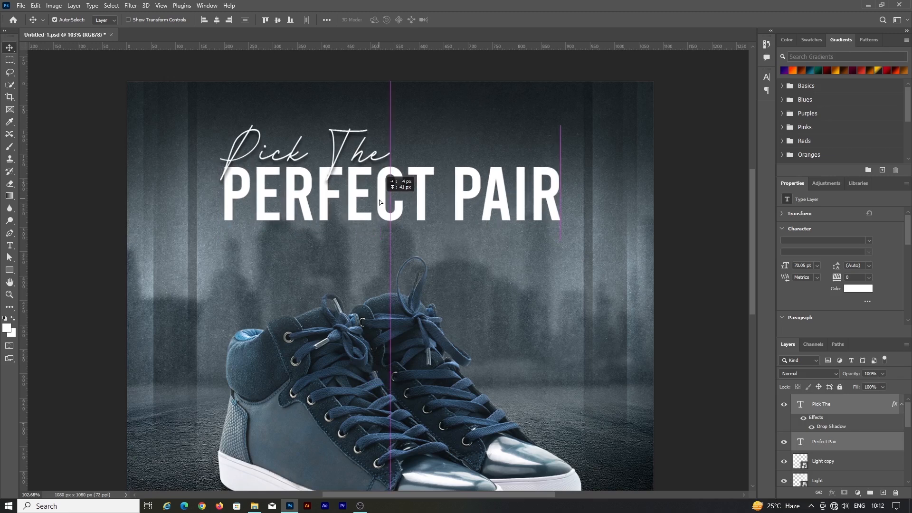
key(ctrl+t)
drag(561, 174, 549, 173)
click(470, 19)
Step: Add a Drop Shadow with 38% opacity, 7 px distance and 7 px size to the "PERFECT PAIR" text
click(382, 215)
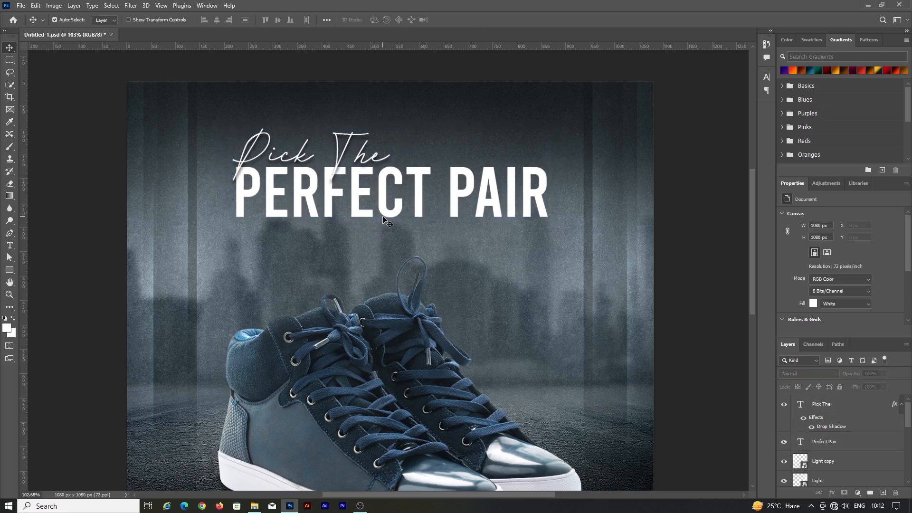
scroll(383, 216, up, 1)
click(829, 493)
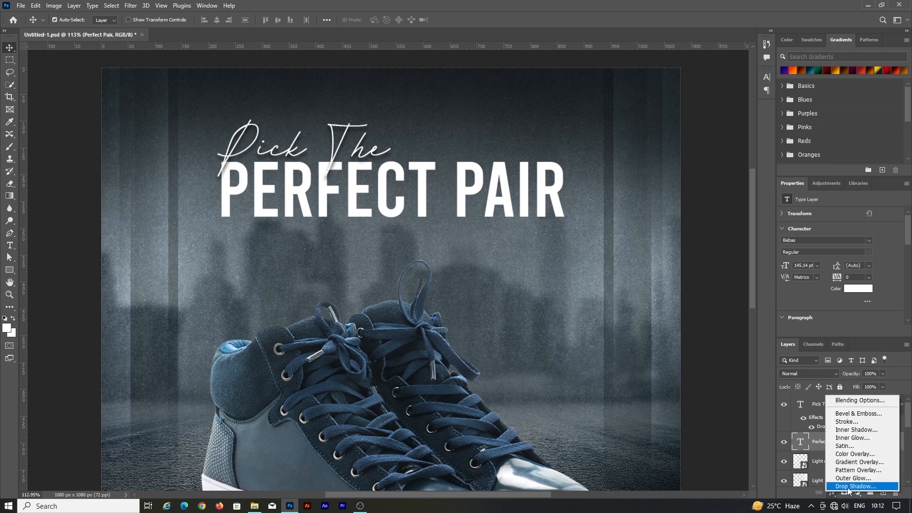
click(847, 487)
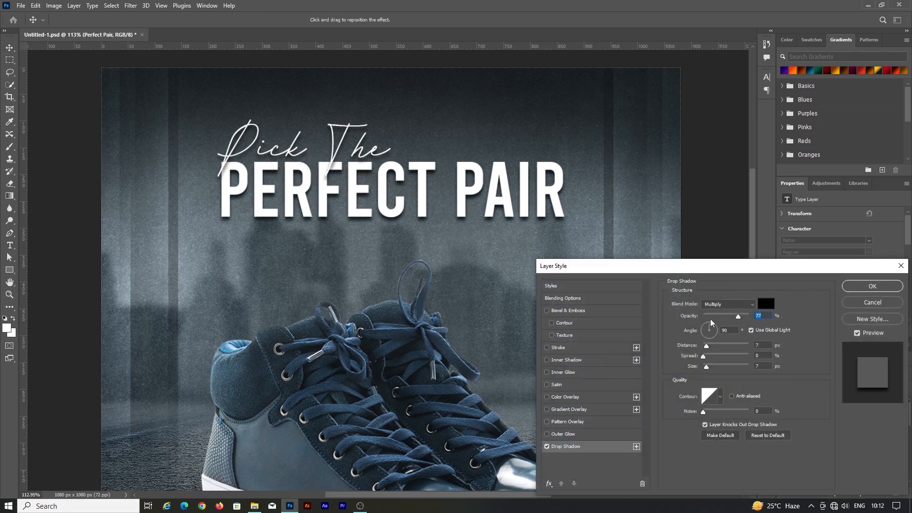
drag(735, 317, 726, 317)
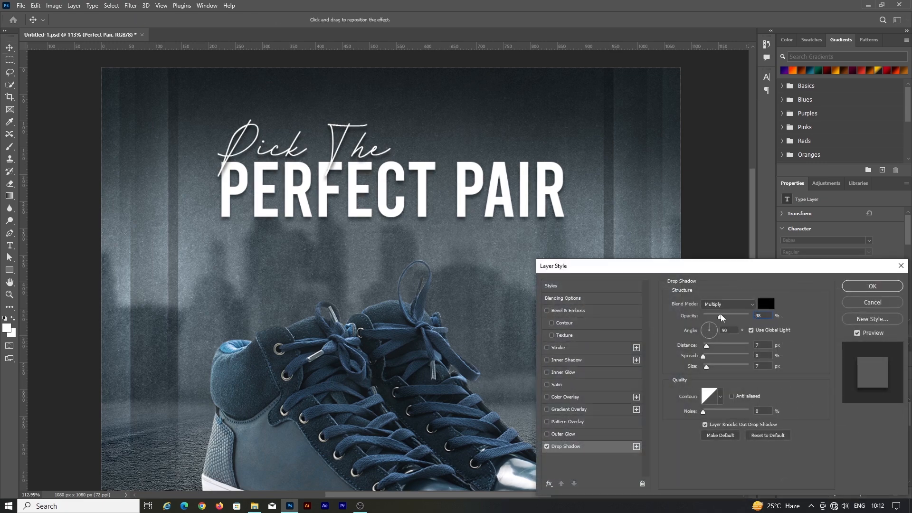
click(872, 286)
Step: Add centred Montserrat text at 16.86 pt below the heading: "Lorem Ipsum is simply dummy text of the printing and typesetting industry."
scroll(491, 204, down, 1)
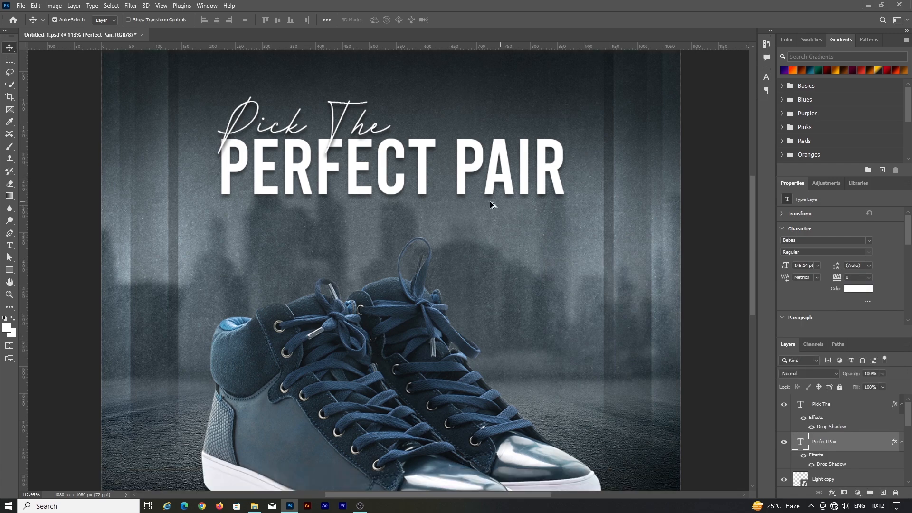
key(ctrl+minus)
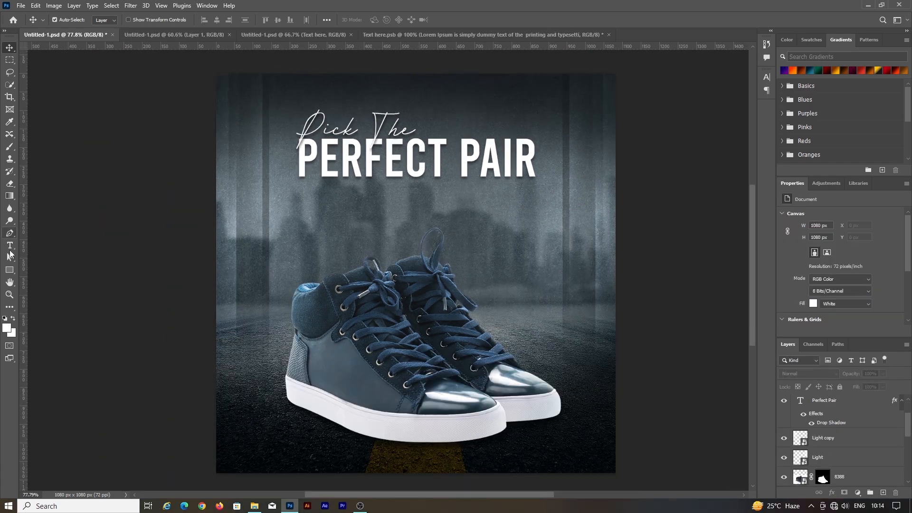
key(t)
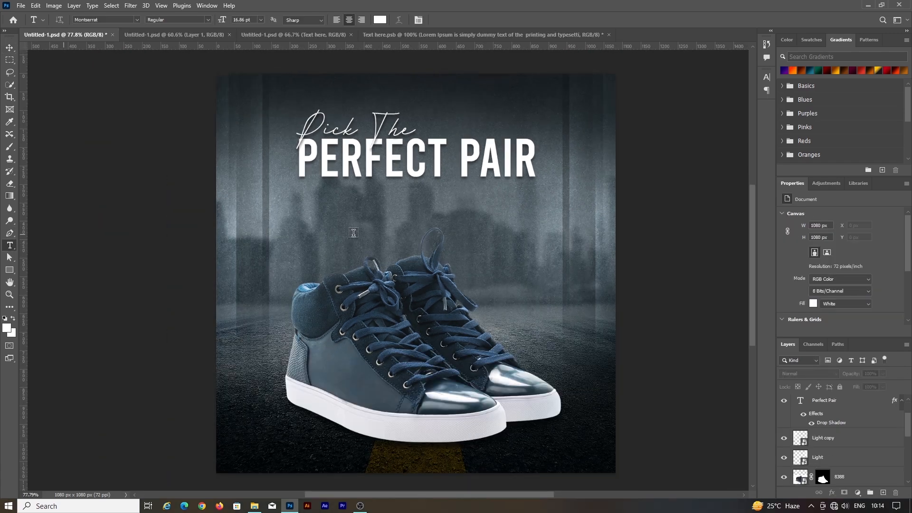
click(417, 196)
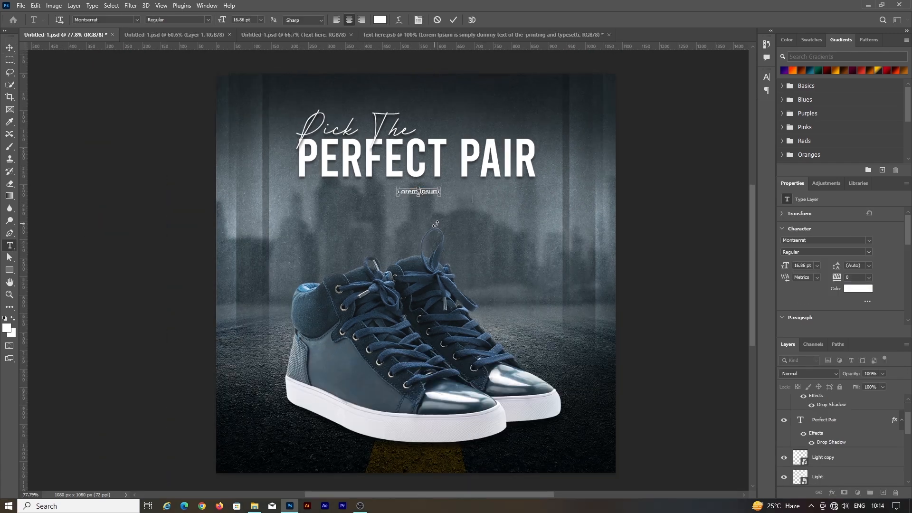
text(Lorem Ipsum is simply dummy text of the printing and typesetting industry.)
click(453, 19)
Step: Scale the Lorem Ipsum text up to 150.87% (25.44 pt) and place it centred below "PERFECT PAIR" with a small gap
key(ctrl+t)
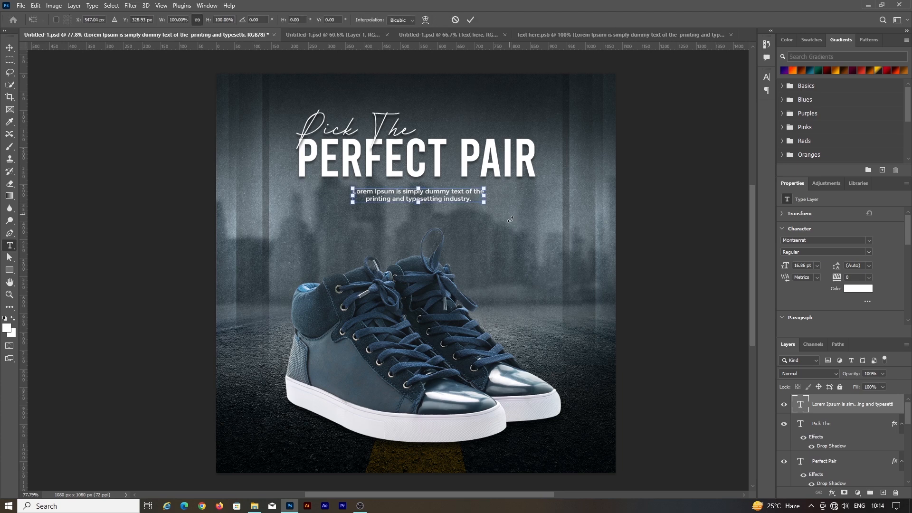
drag(489, 205, 461, 211)
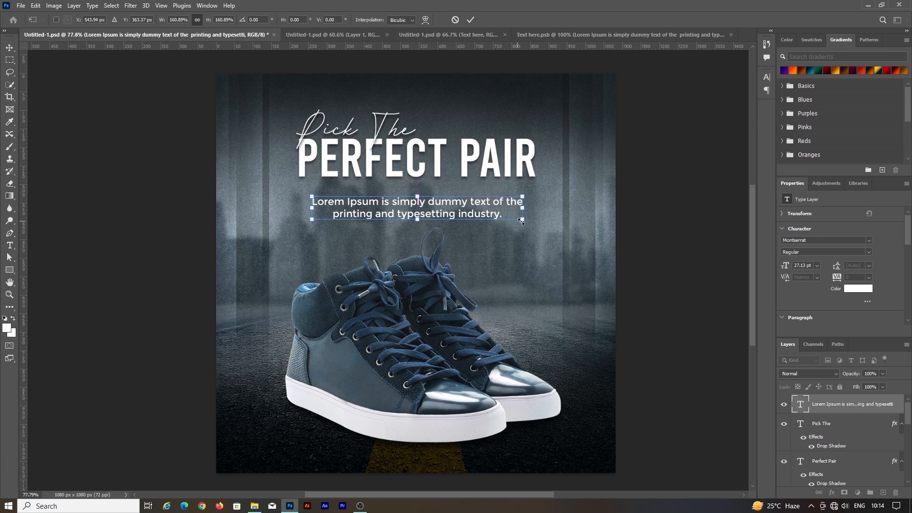
drag(521, 221, 517, 219)
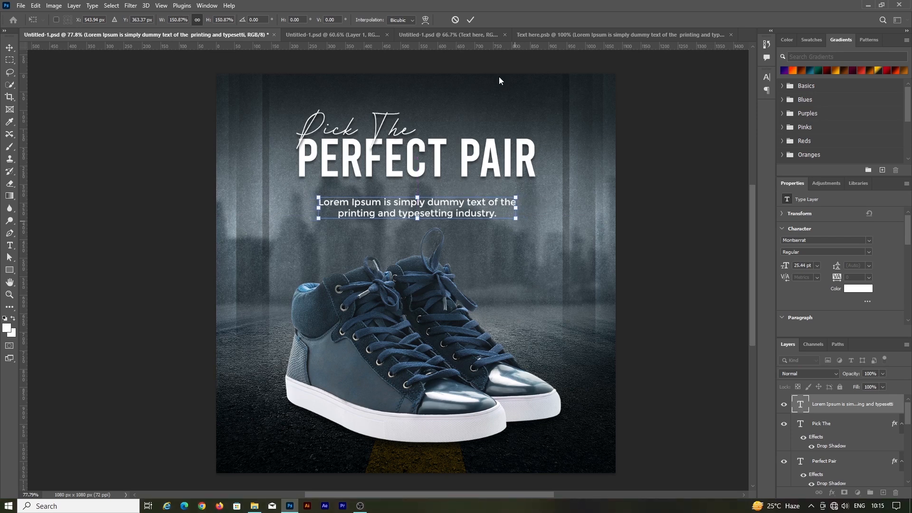
click(470, 20)
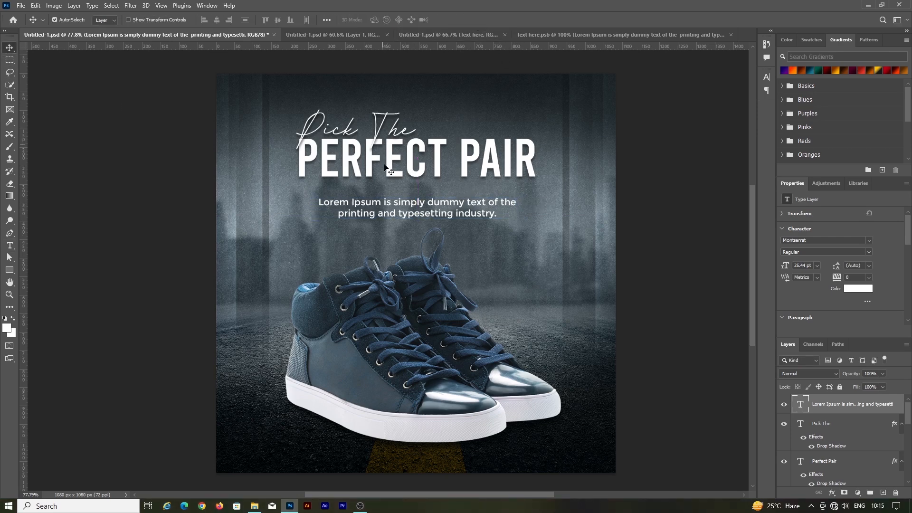
Step: Move both heading texts down slightly and enlarge them together so "PERFECT PAIR" sits just above the Lorem Ipsum text
click(388, 167)
shift+click(397, 133)
drag(398, 133, 395, 142)
key(ctrl+t)
drag(536, 153, 550, 153)
click(471, 20)
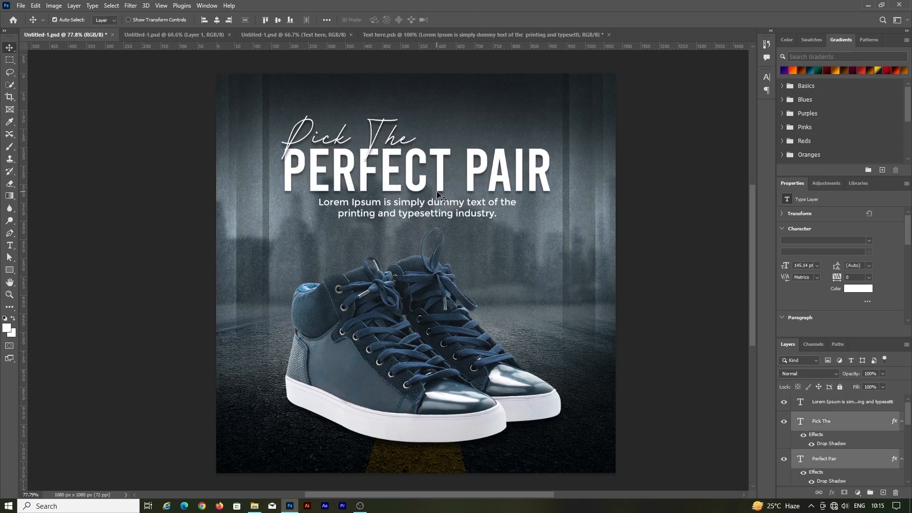
Step: Scale the Follow-us, Logo and Footer groups together to 91.66% and centre them on the canvas with even margins
scroll(437, 194, down, 1)
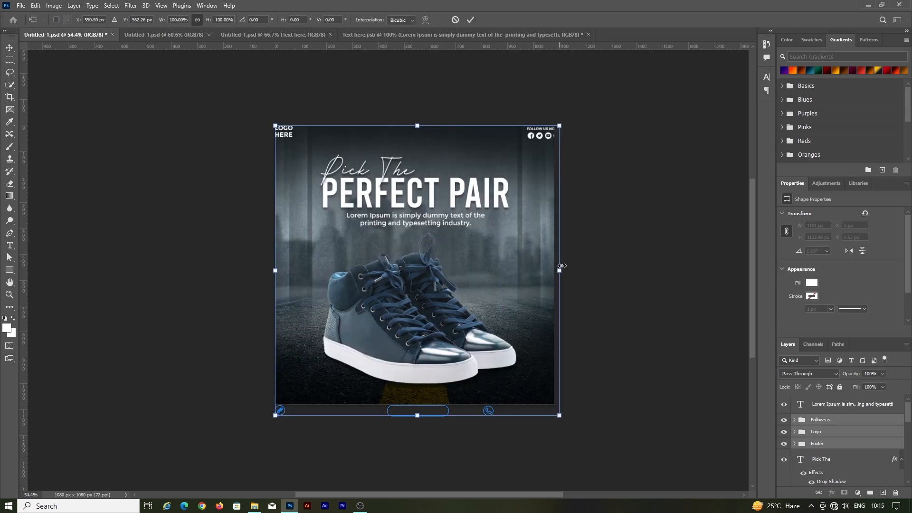
drag(561, 269, 548, 270)
drag(494, 272, 492, 272)
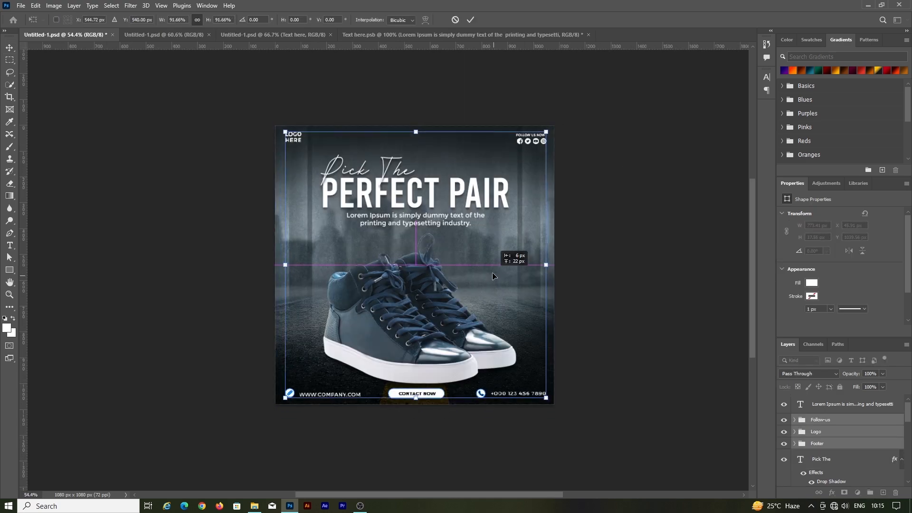
click(470, 20)
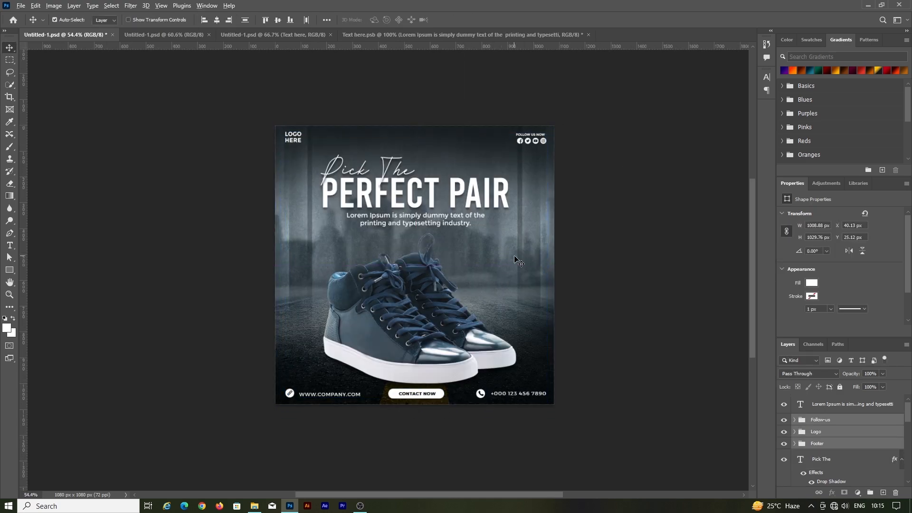
scroll(523, 252, up, 1)
scroll(364, 309, up, 1)
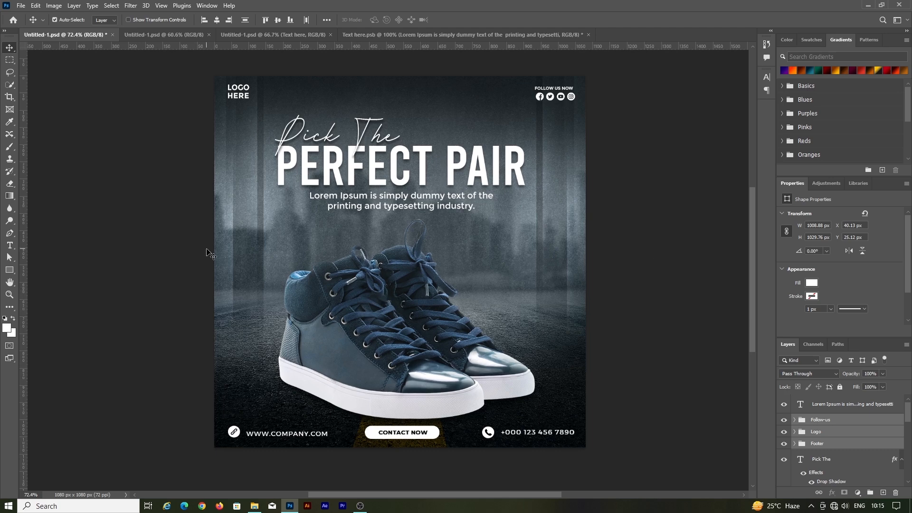
scroll(268, 237, up, 1)
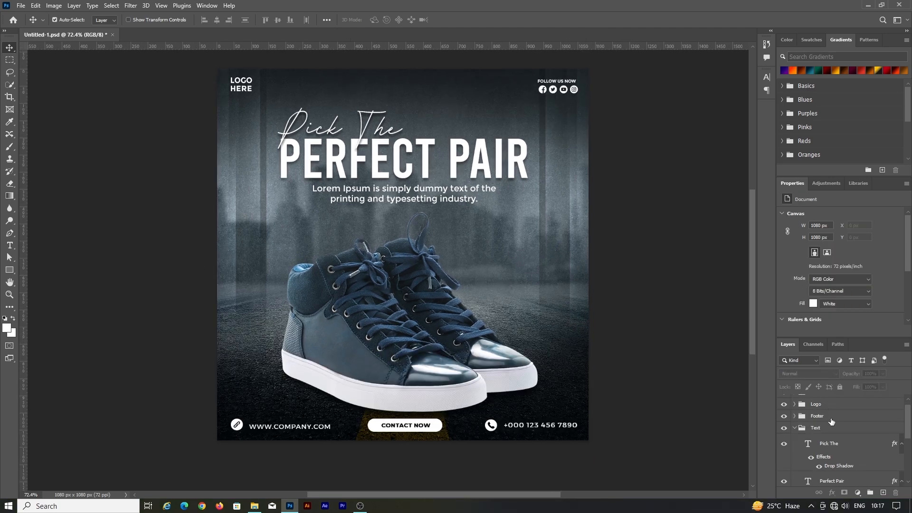
Step: Select all groups from Follow-us down to the background group and stamp them into a new merged layer on top
scroll(833, 415, up, 1)
click(838, 404)
scroll(843, 432, down, 5)
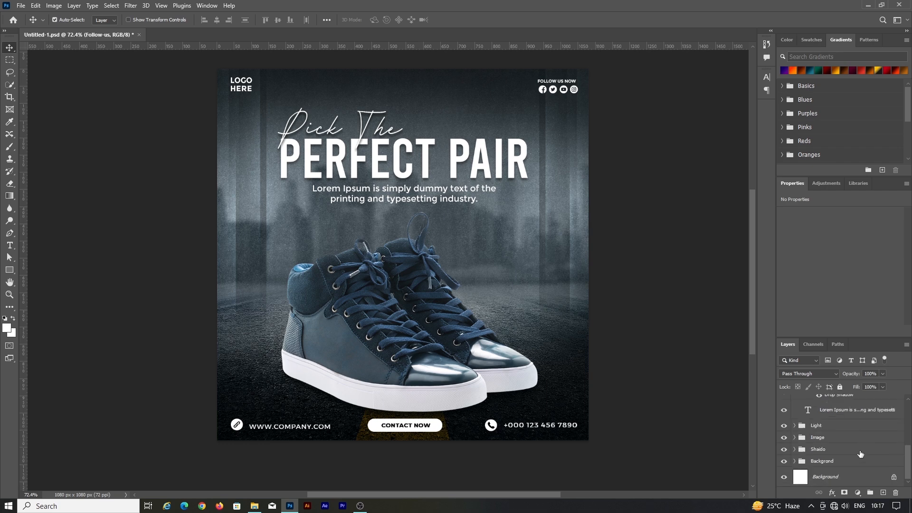
shift+click(847, 461)
key(ctrl+alt+shift+e)
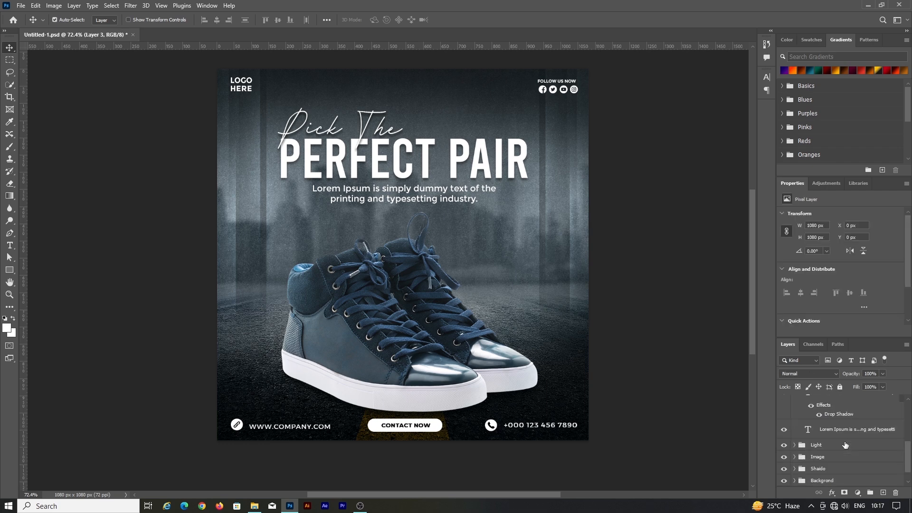
Step: Apply Camera Raw to the merged layer with Exposure +0.35, Contrast +17, Highlights +6, Blacks -20, Texture +6 and Vibrance +11, and compare before and after
click(137, 7)
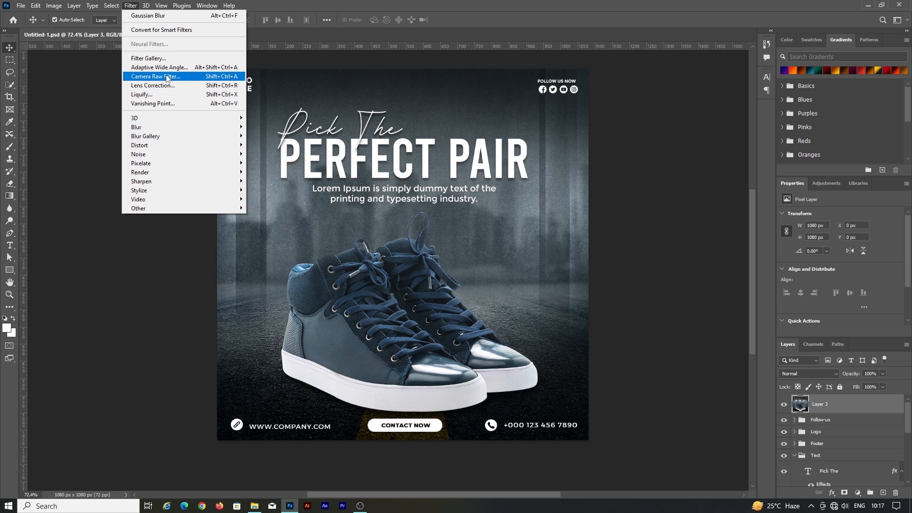
key(Escape)
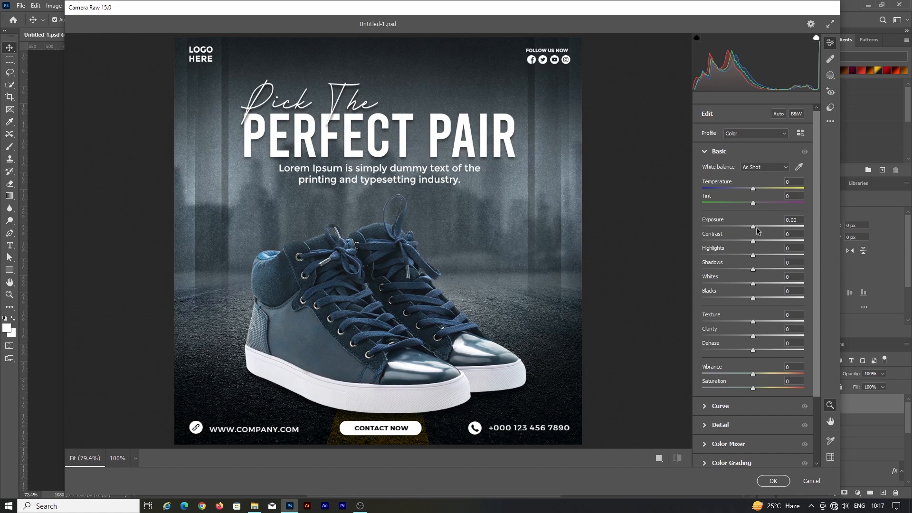
click(757, 227)
drag(750, 244, 762, 244)
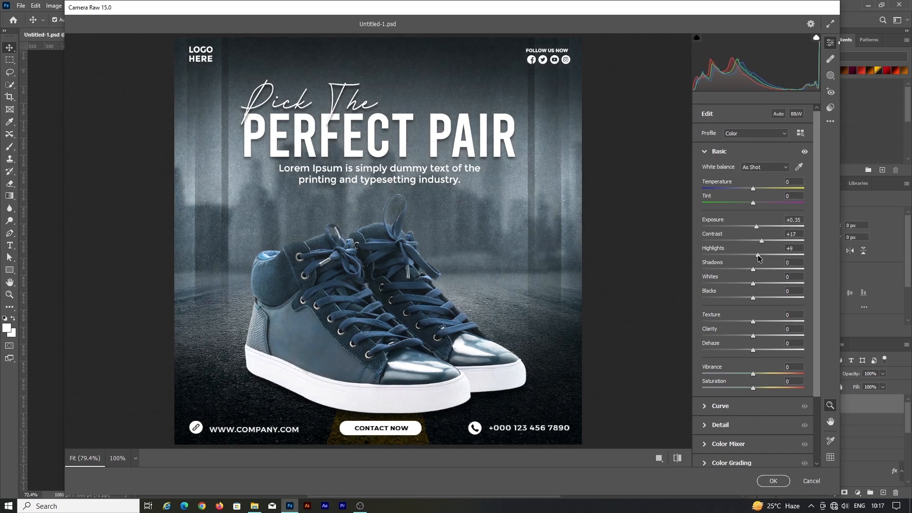
drag(758, 258, 752, 258)
drag(753, 296, 744, 303)
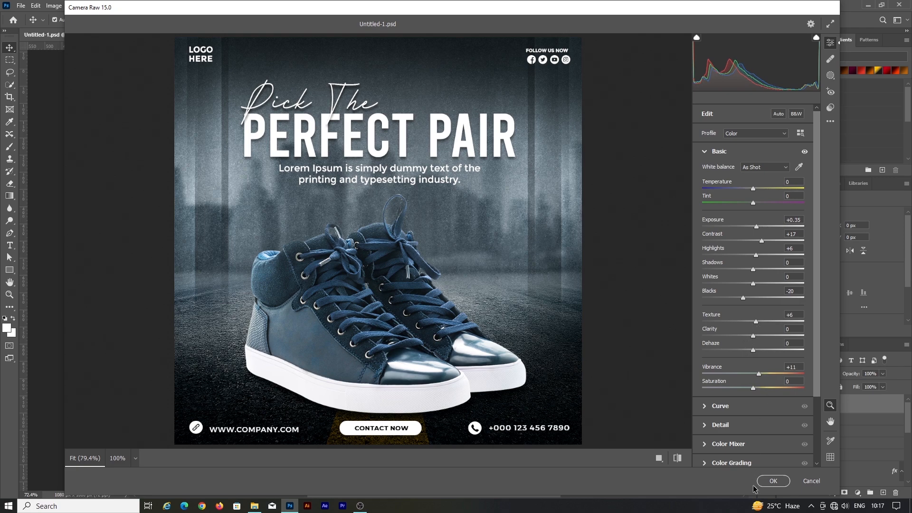
click(779, 482)
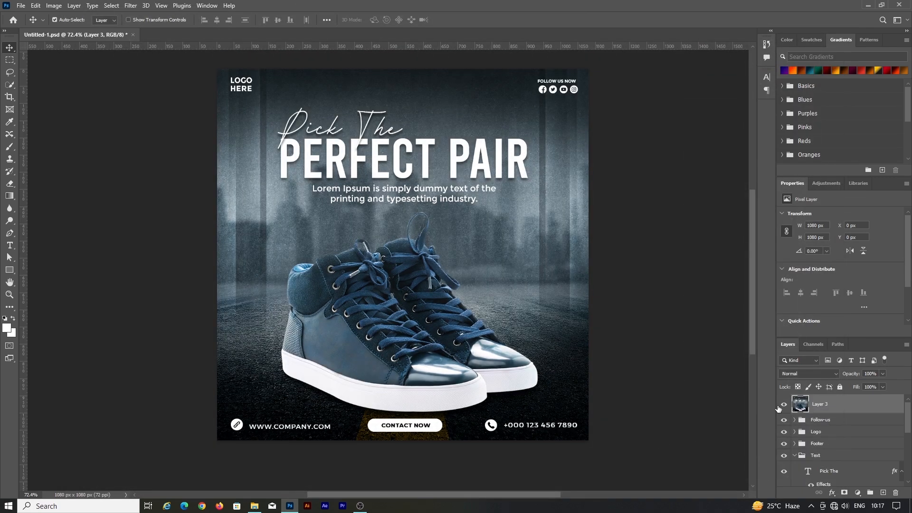
click(784, 405)
click(783, 404)
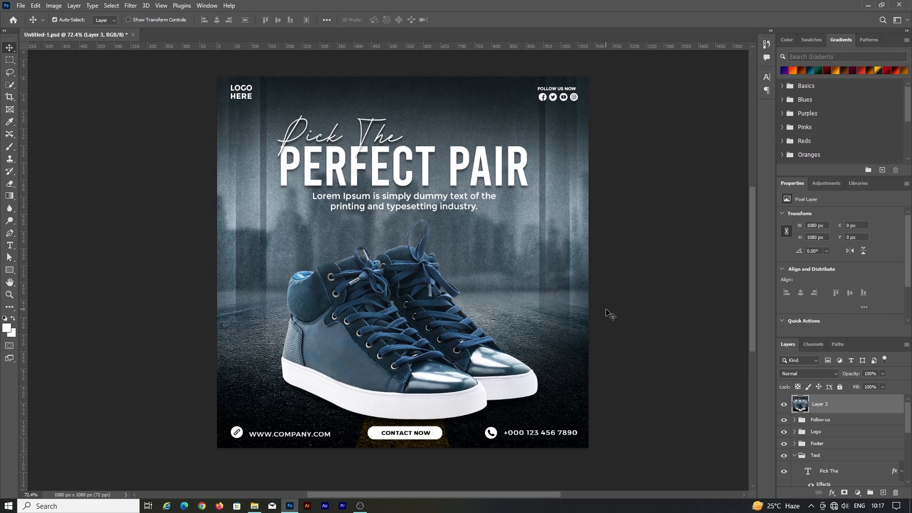